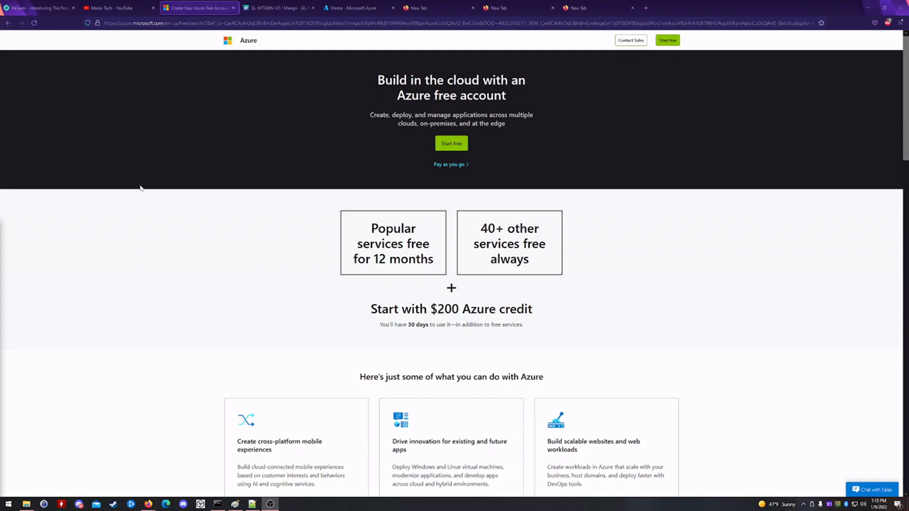
- Search the Marketplace for 'openvpn' and start deploying the OpenVPN Access Server VM
{"action": "left_click", "coordinate": [278, 8]}
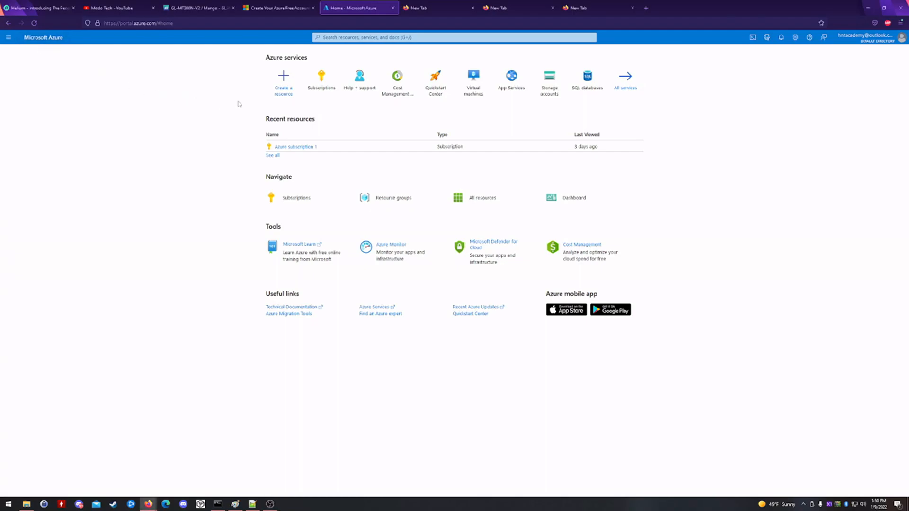
{"action": "left_click", "coordinate": [293, 94]}
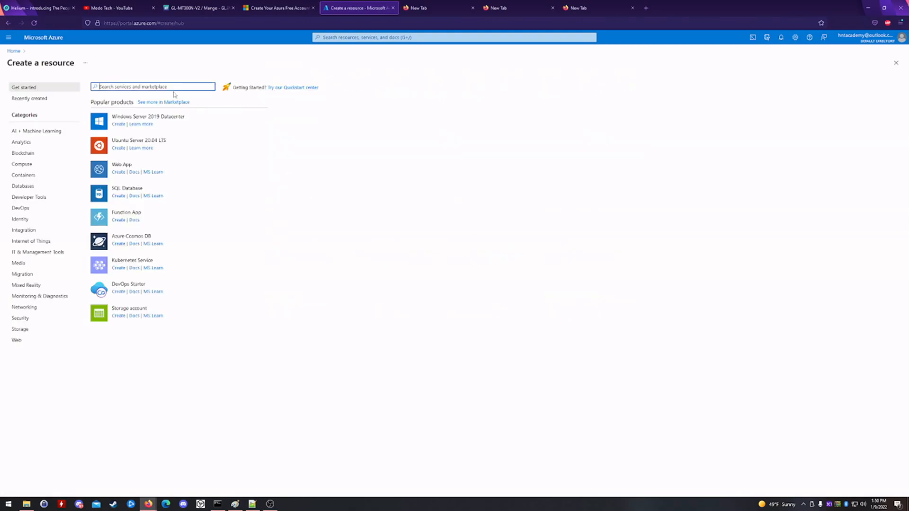
{"action": "type", "text": "openvpn"}
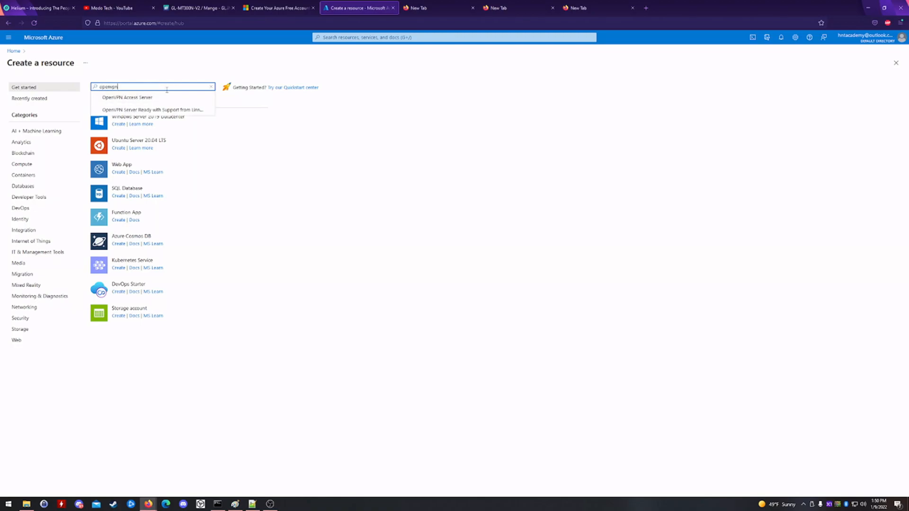
{"action": "left_click", "coordinate": [160, 97]}
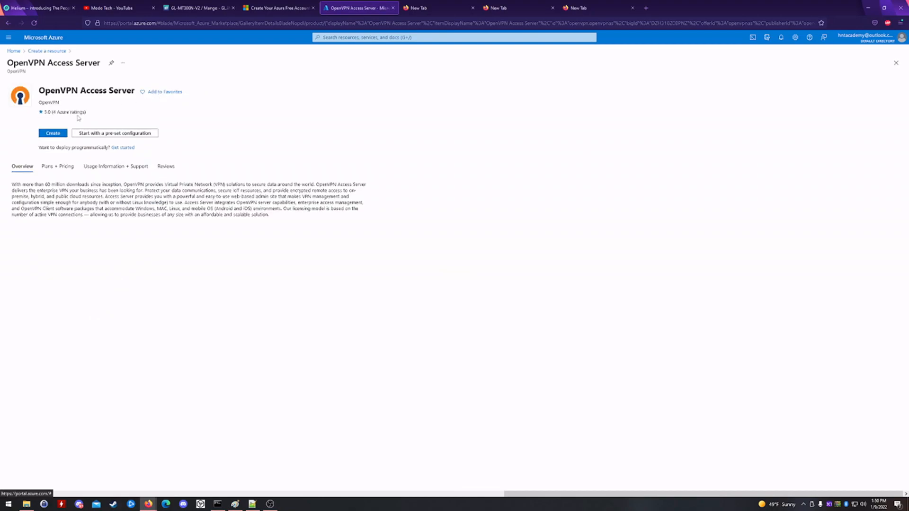
{"action": "left_click", "coordinate": [53, 134]}
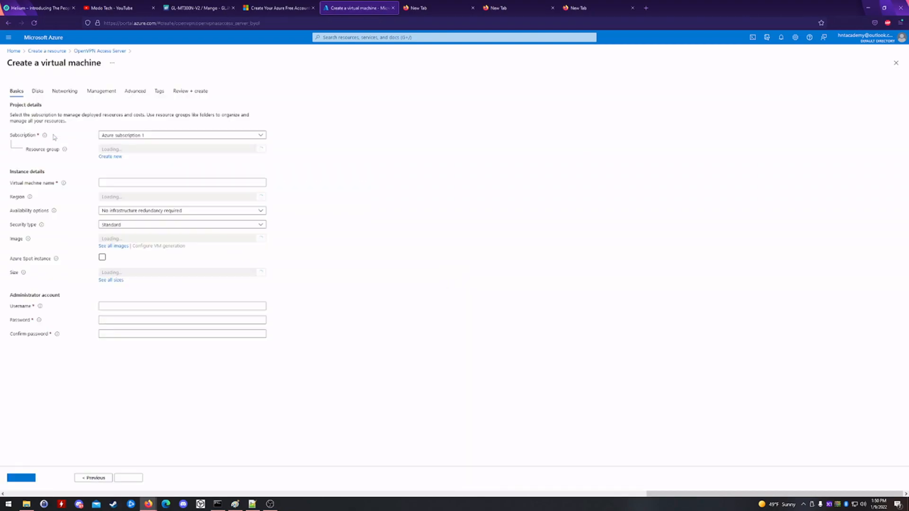
- Name the VM PurpleTiger and use password authentication with admin username vpnadmin
{"action": "left_click", "coordinate": [112, 209]}
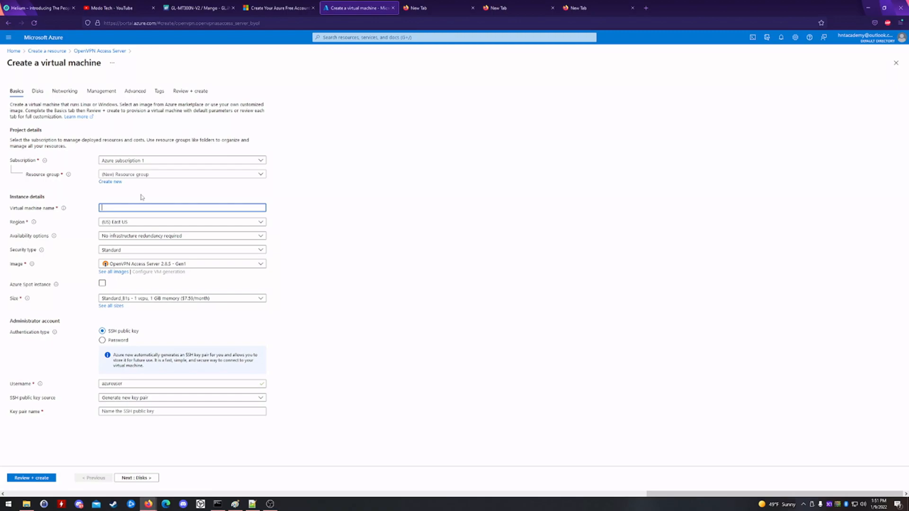
{"action": "type", "text": "Tiger"}
{"action": "left_click", "coordinate": [103, 341]}
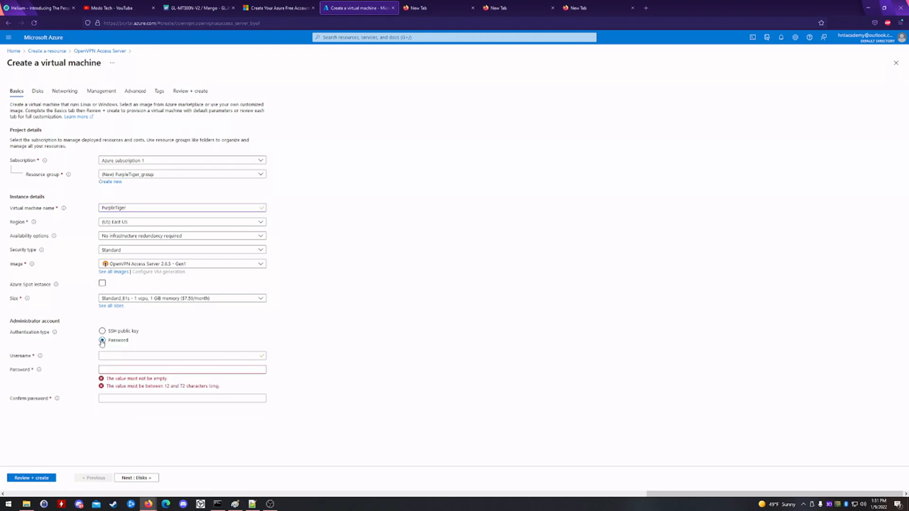
{"action": "left_click", "coordinate": [108, 355]}
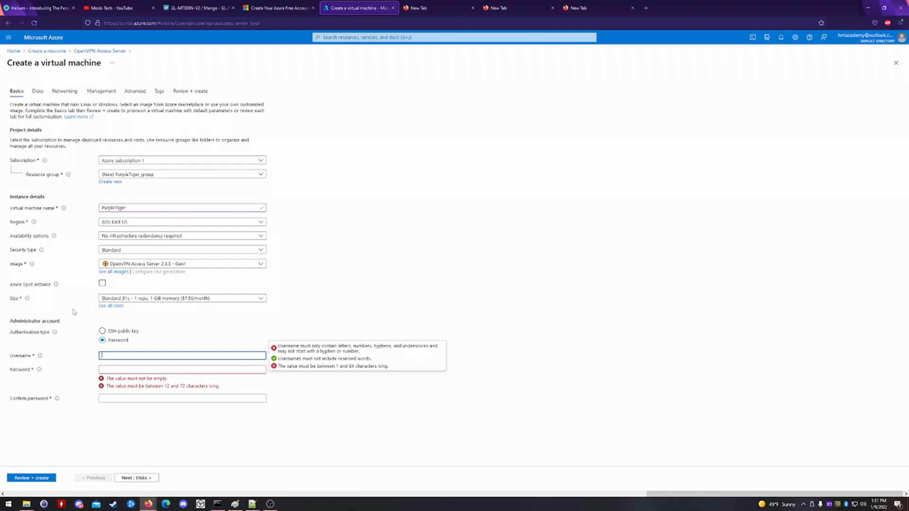
{"action": "type", "text": "nadmin"}
- Enter and confirm the administrator password, then continue to the Disks settings
{"action": "key", "text": "Tab"}
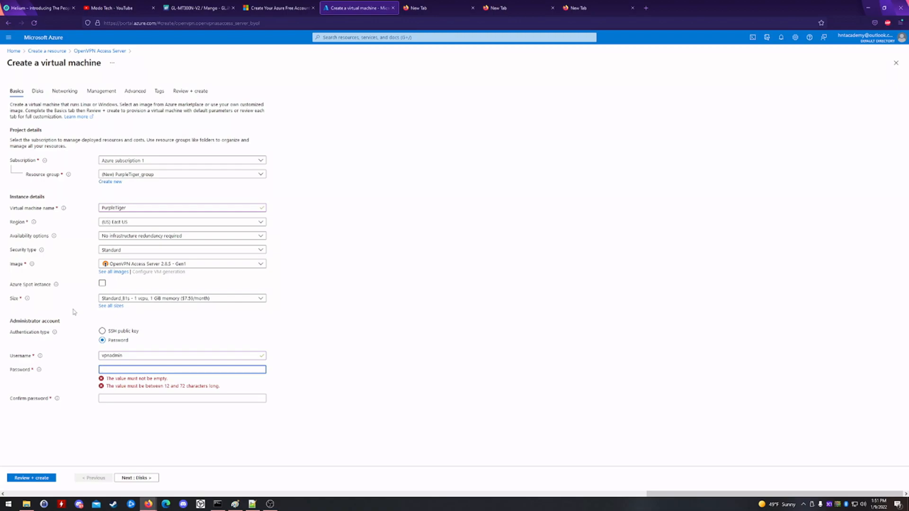
{"action": "type", "text": "••••••••••••••••••"}
{"action": "key", "text": "Tab"}
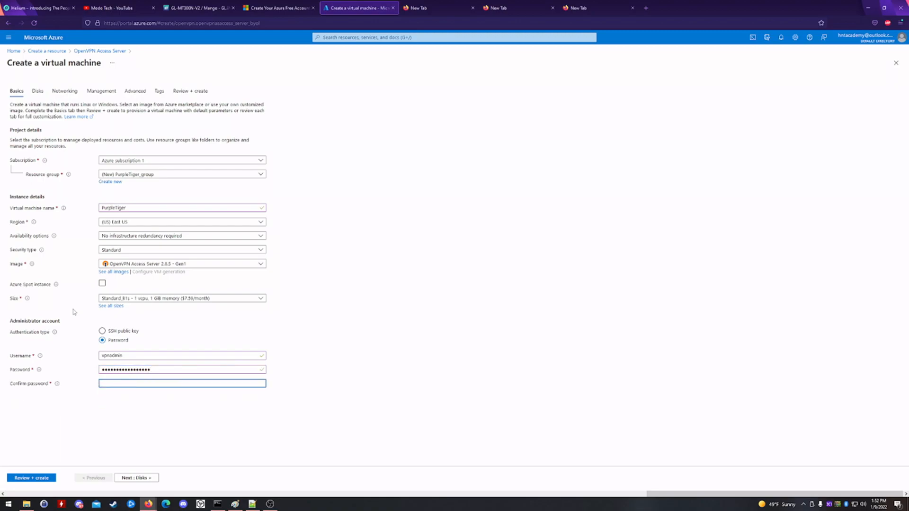
{"action": "type", "text": "••••••••••••••••"}
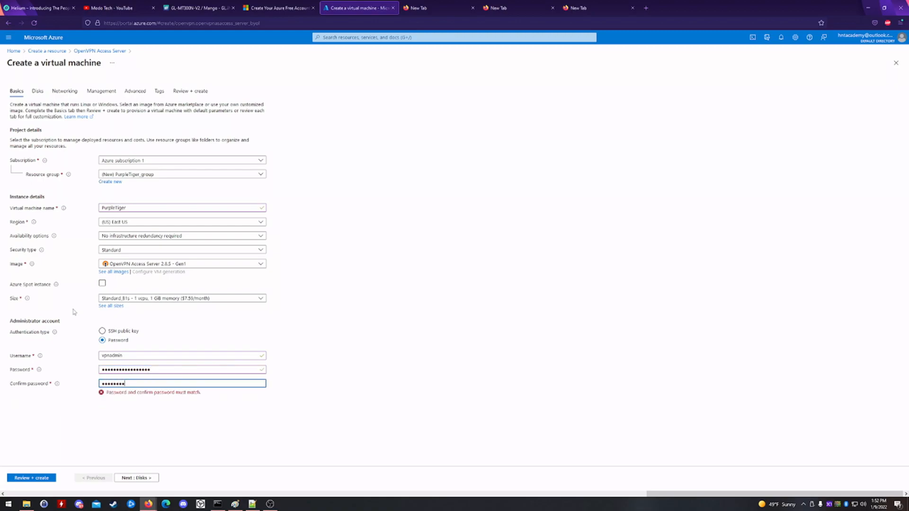
{"action": "type", "text": "•"}
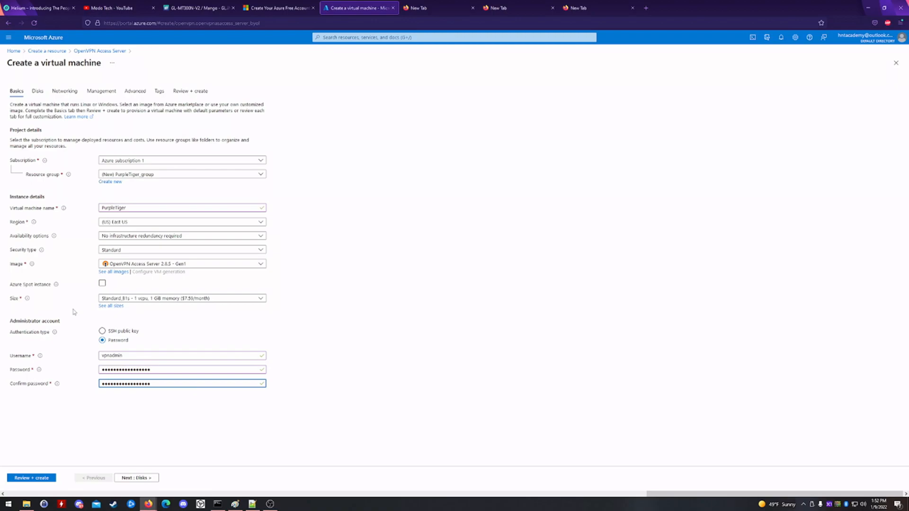
{"action": "left_click", "coordinate": [143, 479]}
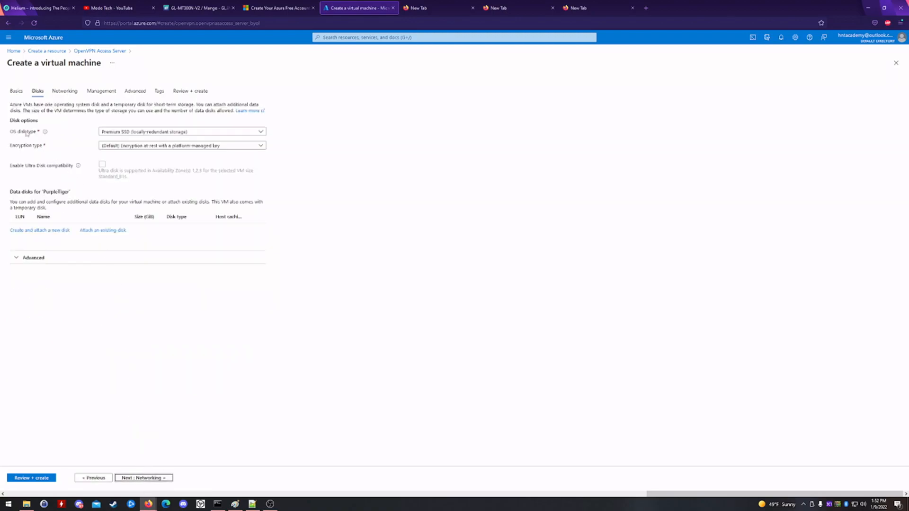
- Set the OS disk type to Standard SSD and skip past Networking and Management to Review + create
{"action": "mouse_move", "coordinate": [46, 133]}
{"action": "left_click", "coordinate": [110, 135]}
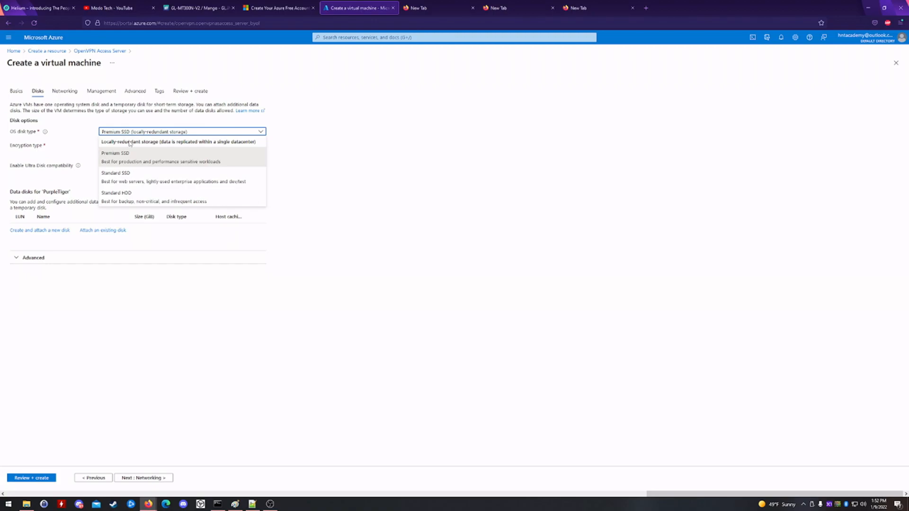
{"action": "left_click", "coordinate": [135, 178]}
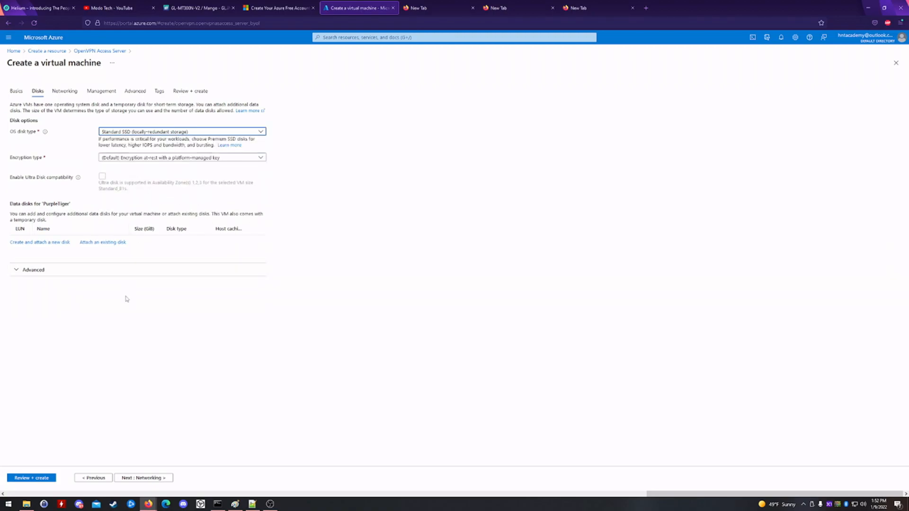
{"action": "left_click", "coordinate": [151, 479]}
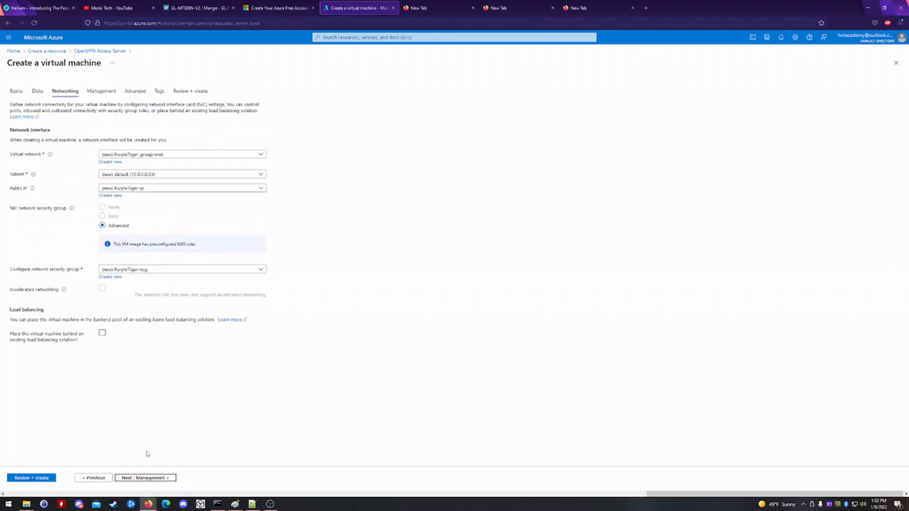
{"action": "left_click", "coordinate": [155, 479]}
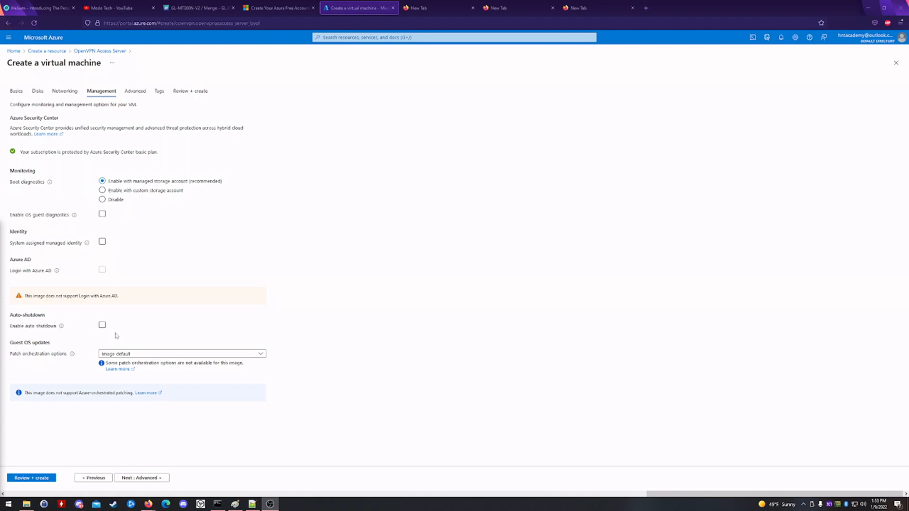
{"action": "left_click", "coordinate": [36, 481]}
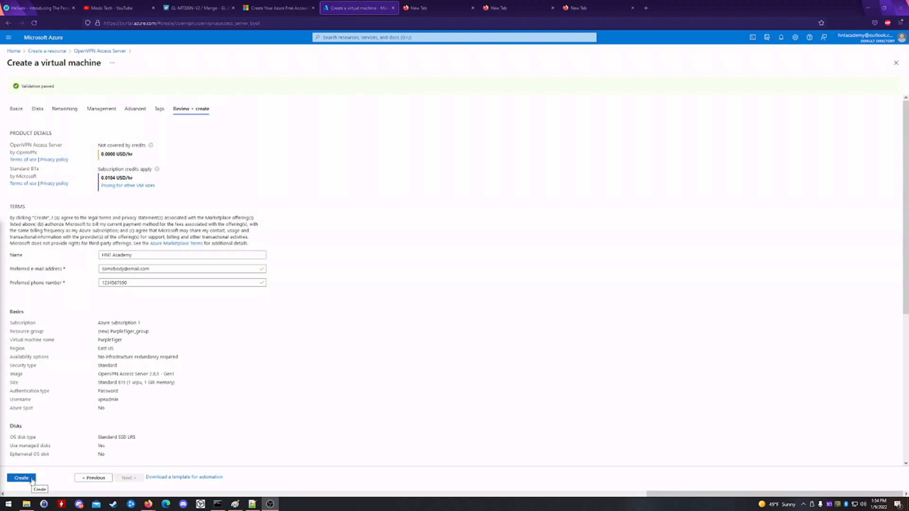
- Create the PurpleTiger VM and wait until its deployment completes
{"action": "left_click", "coordinate": [32, 479]}
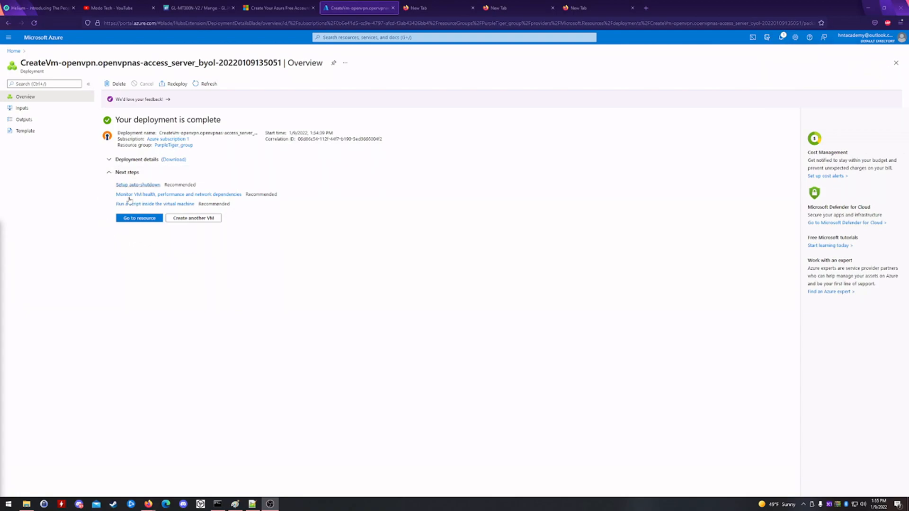
- Open the PurpleTiger VM, copy its public IP 13.68.145.153, and show its inbound port rules
{"action": "left_click", "coordinate": [136, 219]}
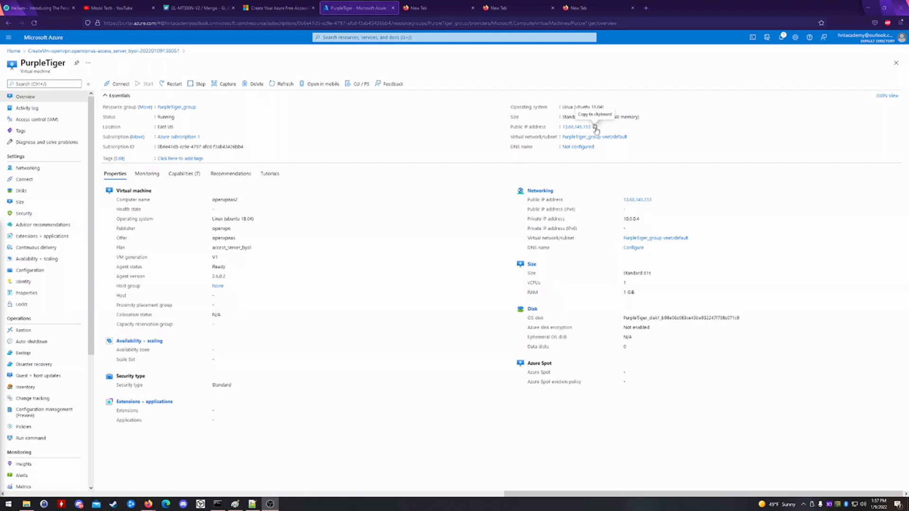
{"action": "left_click", "coordinate": [595, 127]}
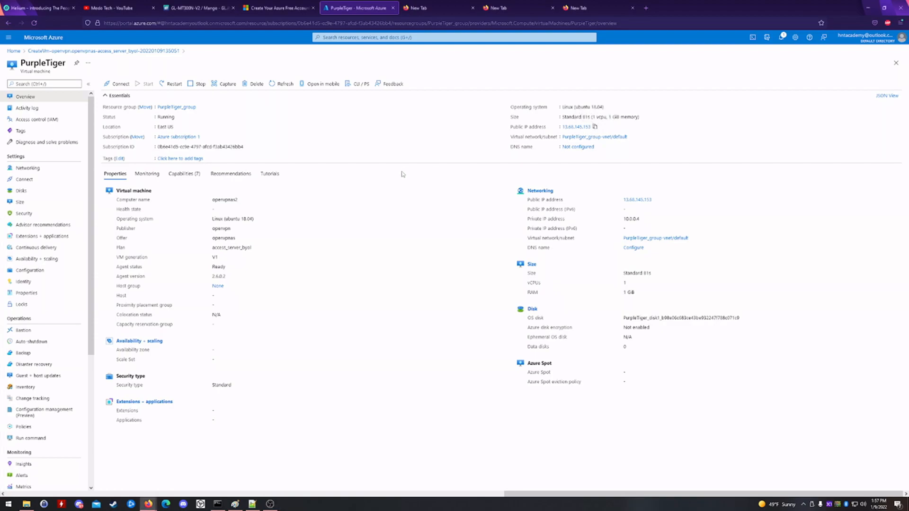
{"action": "left_click", "coordinate": [46, 169]}
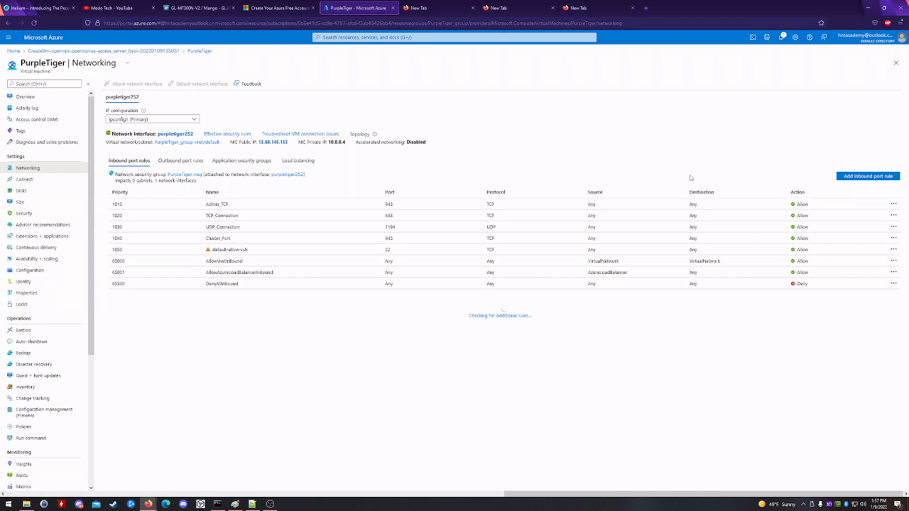
- Add an inbound TCP rule named 44158 for destination port 44158, then refresh the networking page
{"action": "left_click", "coordinate": [865, 179]}
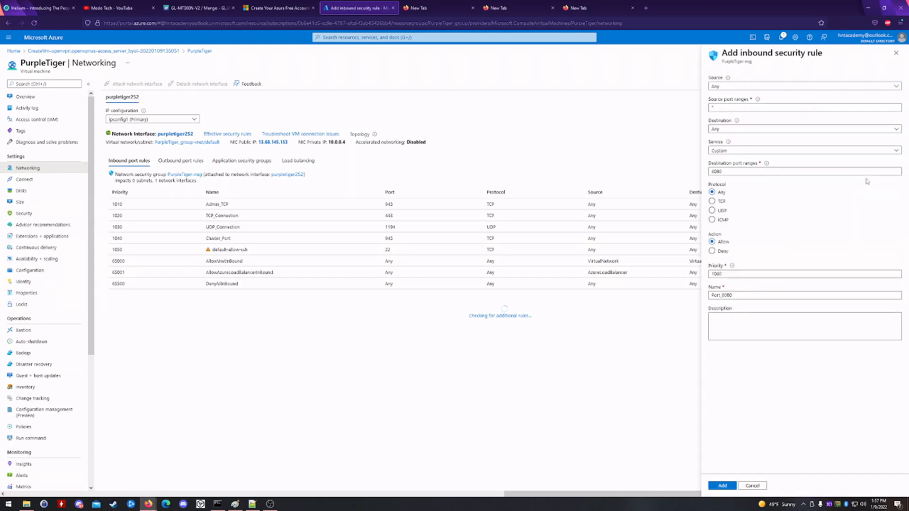
{"action": "left_click_drag", "start_coordinate": [724, 171], "coordinate": [698, 167]}
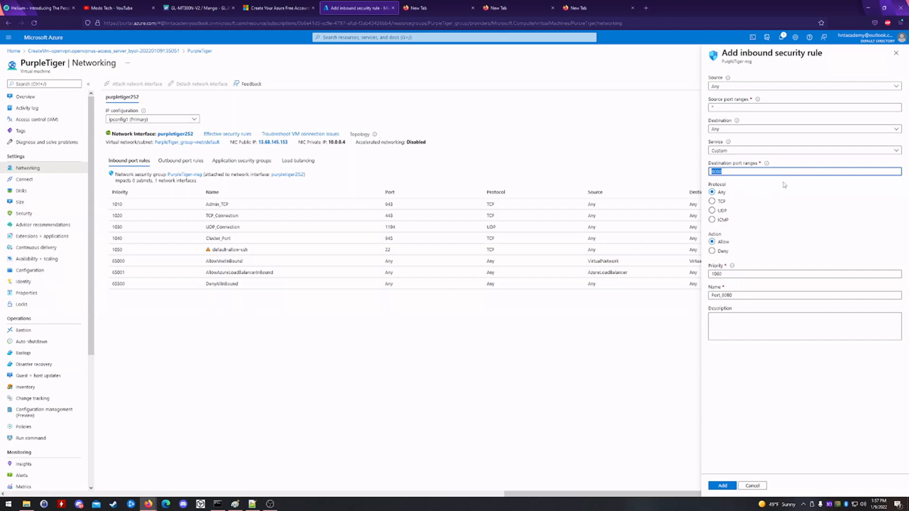
{"action": "type", "text": "44158"}
{"action": "left_click", "coordinate": [714, 205]}
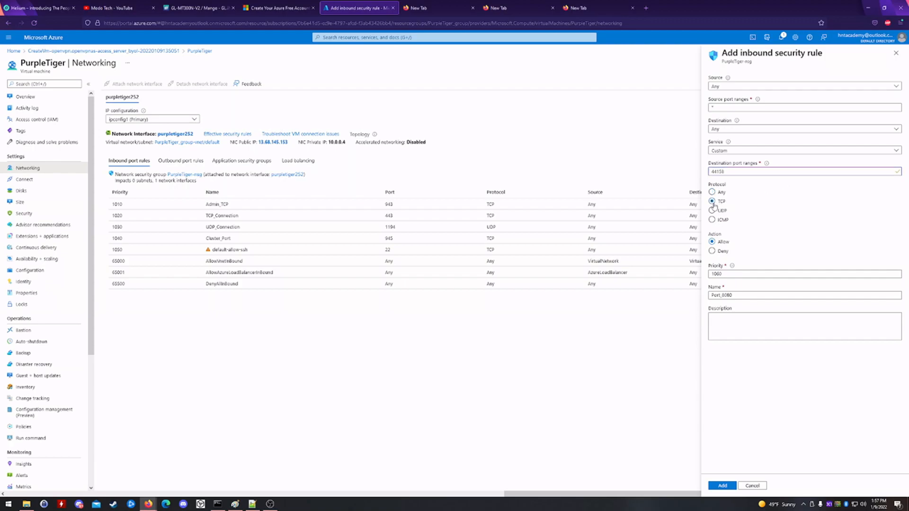
{"action": "left_click_drag", "start_coordinate": [738, 295], "coordinate": [706, 291]}
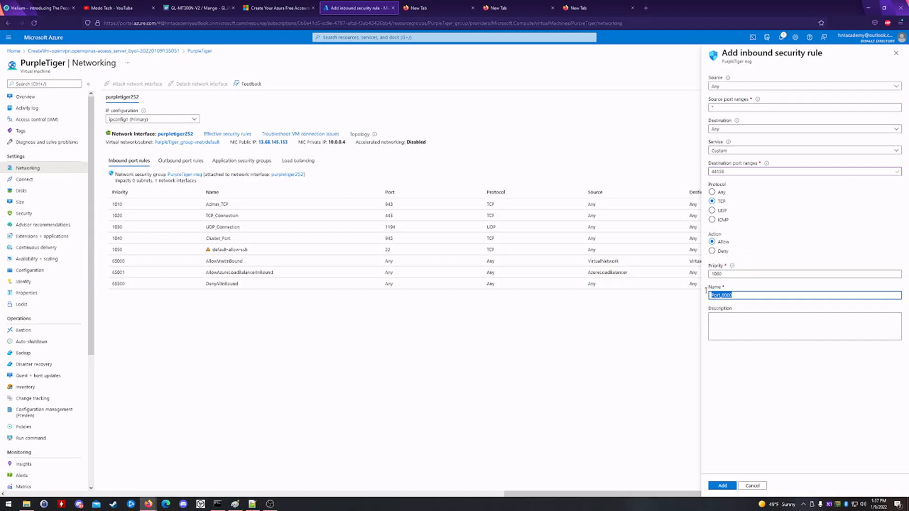
{"action": "type", "text": "44158"}
{"action": "left_click", "coordinate": [720, 485]}
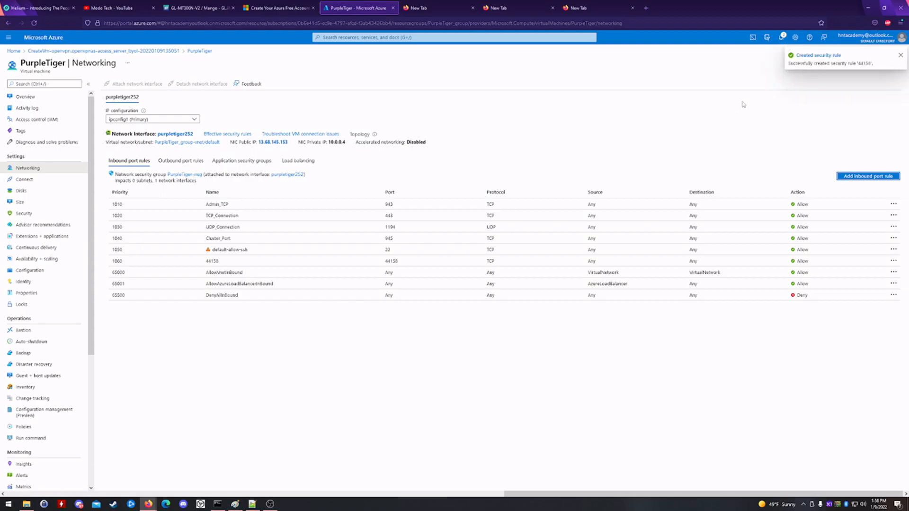
{"action": "left_click", "coordinate": [34, 22]}
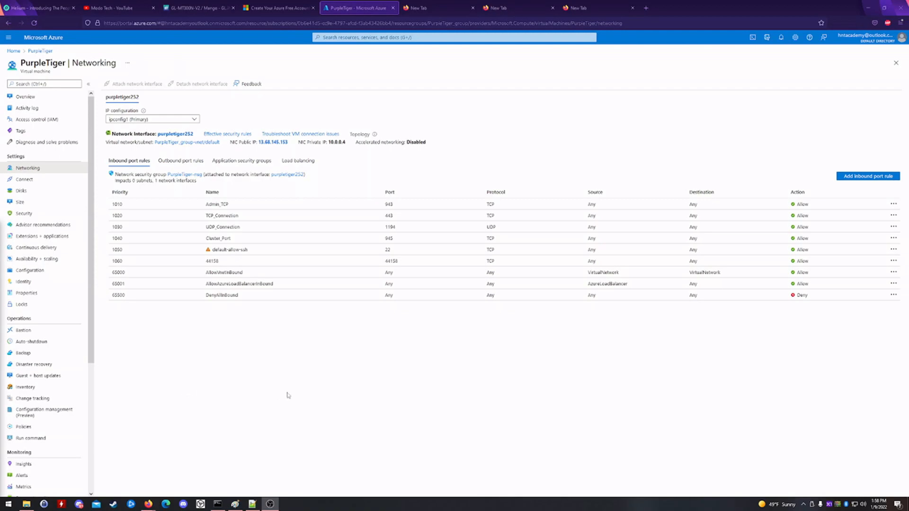
{"action": "left_click", "coordinate": [217, 505]}
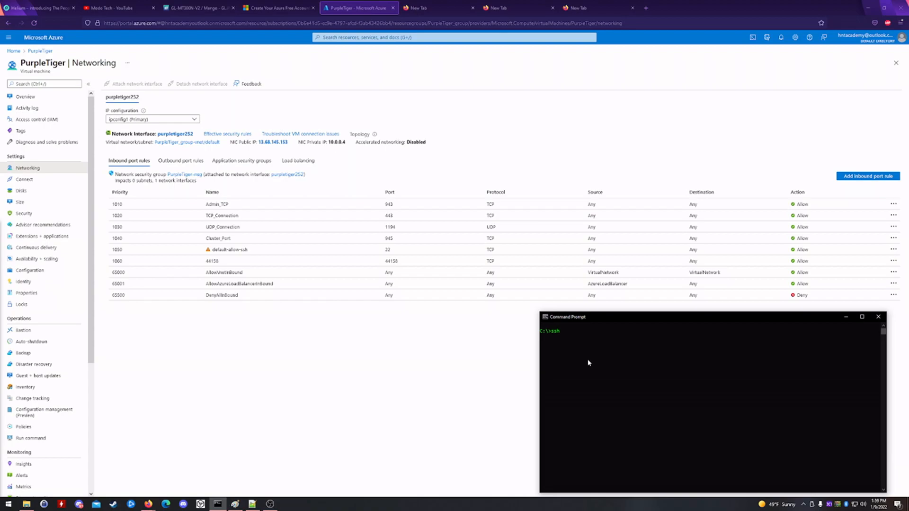
{"action": "type", "text": "vpnadmin@"}
{"action": "right_click", "coordinate": [609, 340]}
{"action": "key", "text": "Return"}
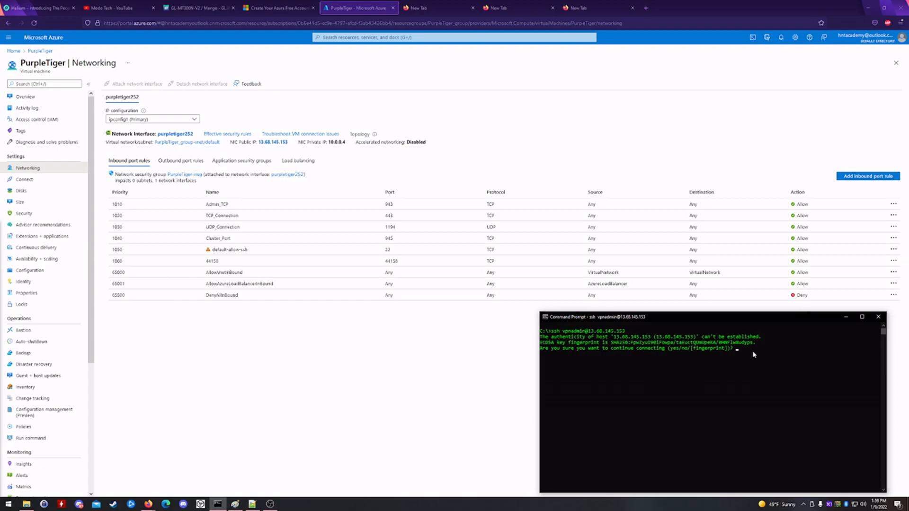
{"action": "type", "text": "yes"}
{"action": "key", "text": "Return"}
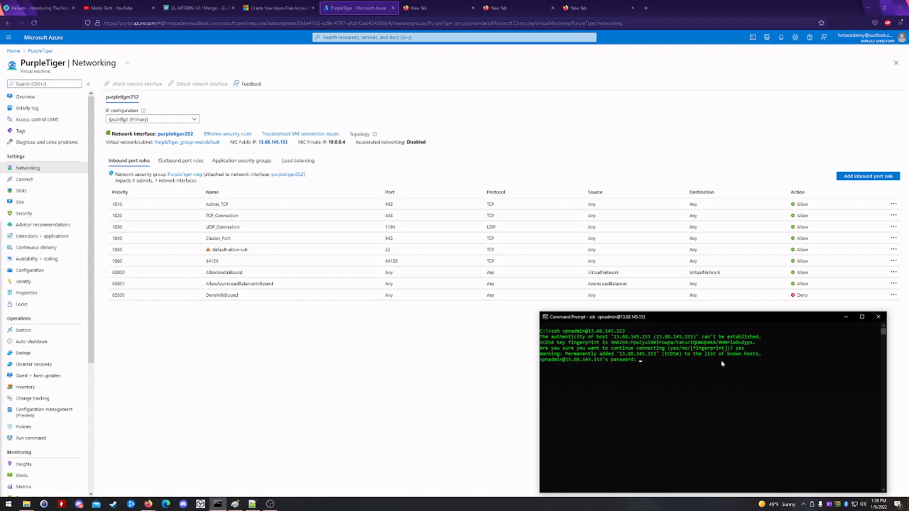
{"action": "key", "text": "Return"}
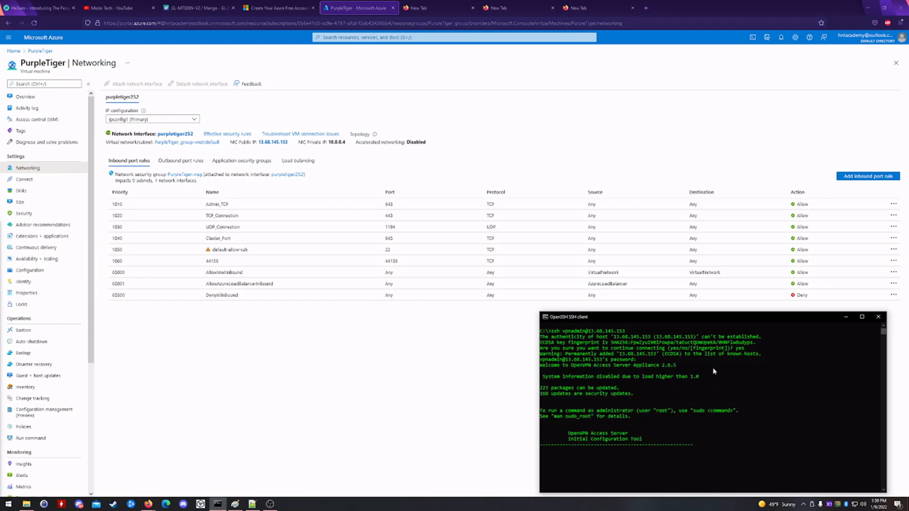
- Accept the EULA, keep this as the primary node, and bind the admin interface to eth0 (option 2)
{"action": "left_click_drag", "start_coordinate": [698, 321], "coordinate": [437, 174]}
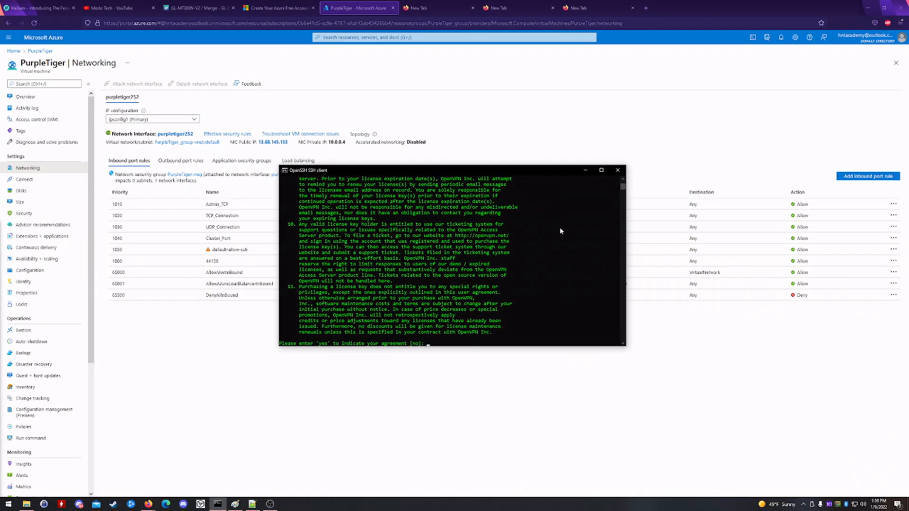
{"action": "type", "text": "es"}
{"action": "key", "text": "Return"}
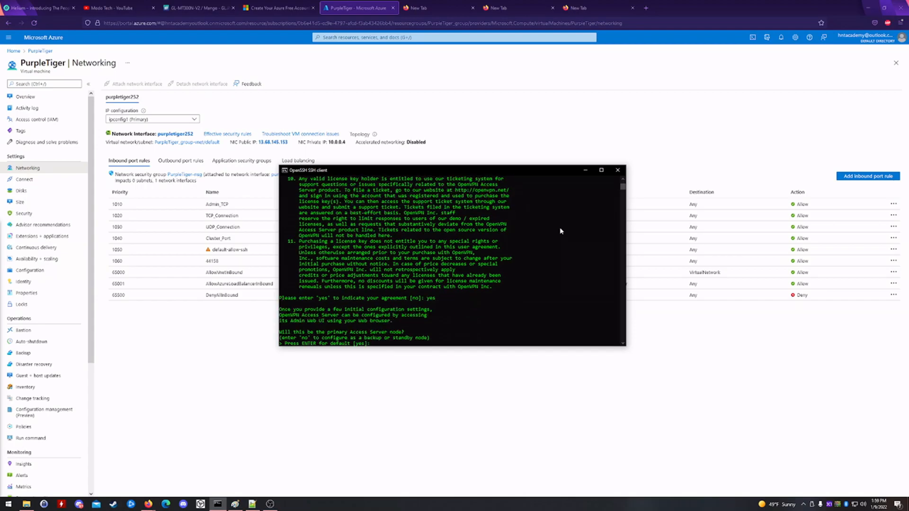
{"action": "key", "text": "Return"}
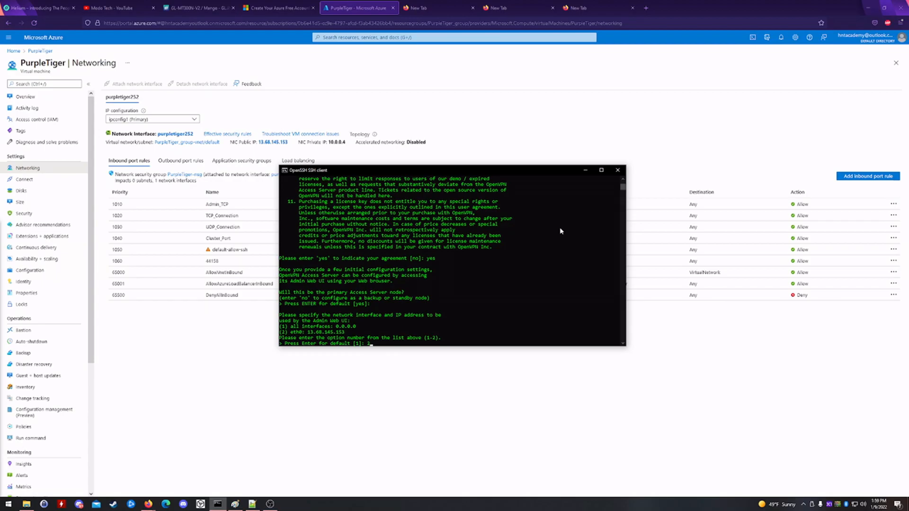
{"action": "type", "text": "2"}
{"action": "key", "text": "Return"}
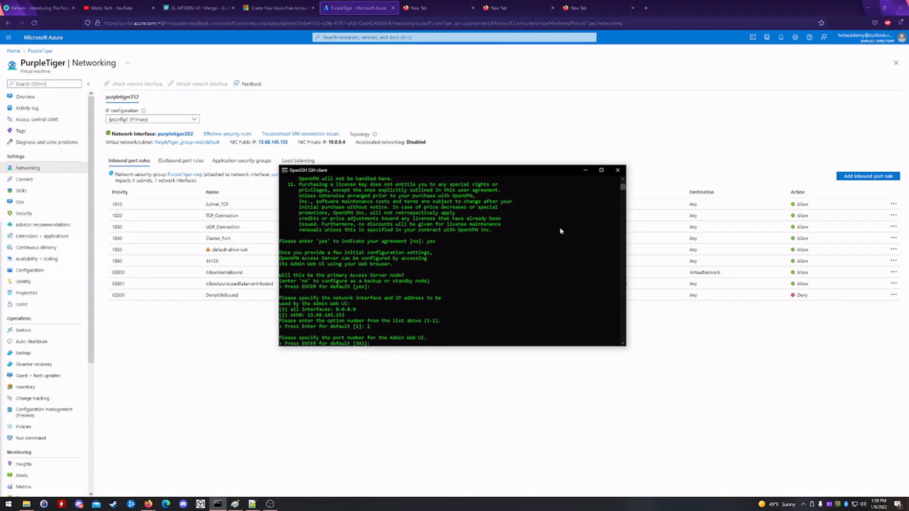
- Keep ports 943 and 443, VPN routing of traffic and DNS, default admin account, no activation key
{"action": "key", "text": "Return"}
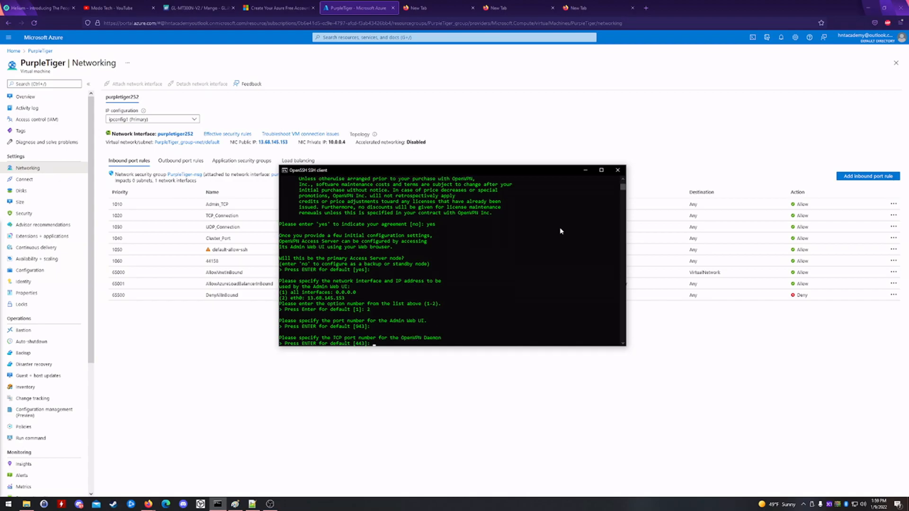
{"action": "key", "text": "Return"}
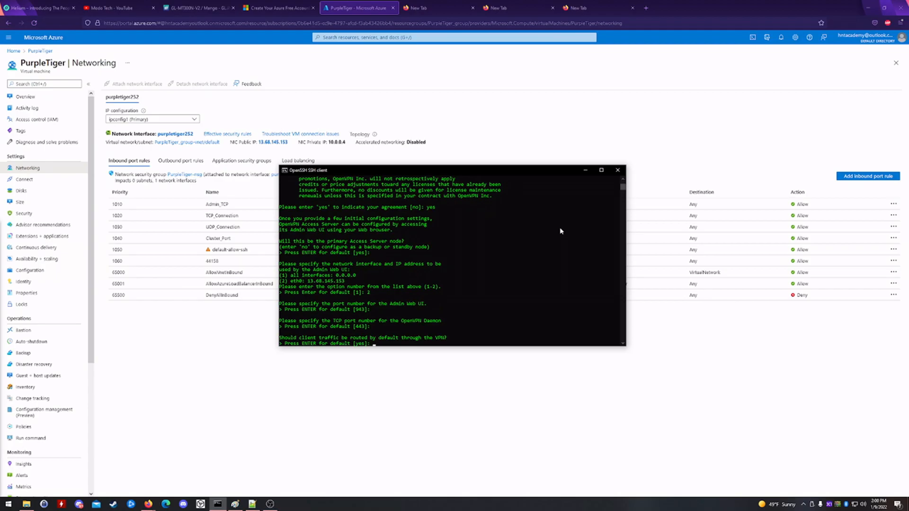
{"action": "key", "text": "Return"}
{"action": "key", "text": "Return"}
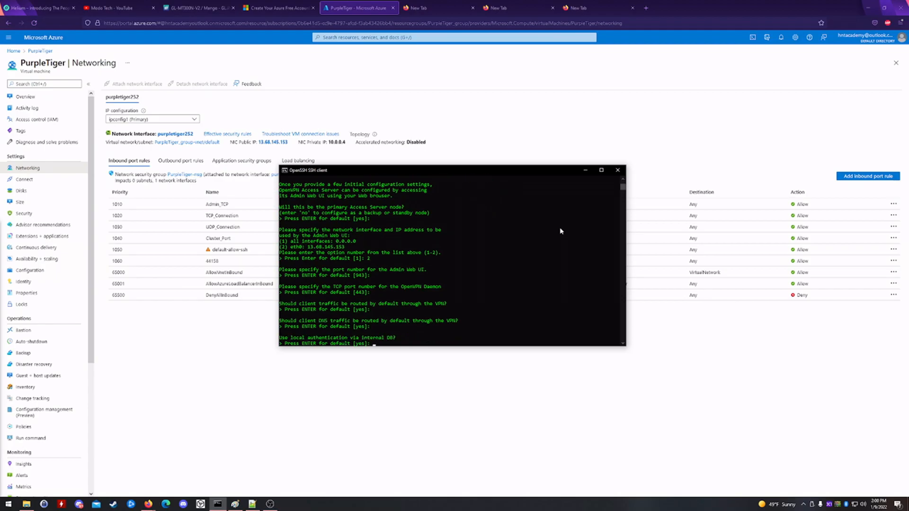
{"action": "key", "text": "Return"}
{"action": "key", "text": "Return"}
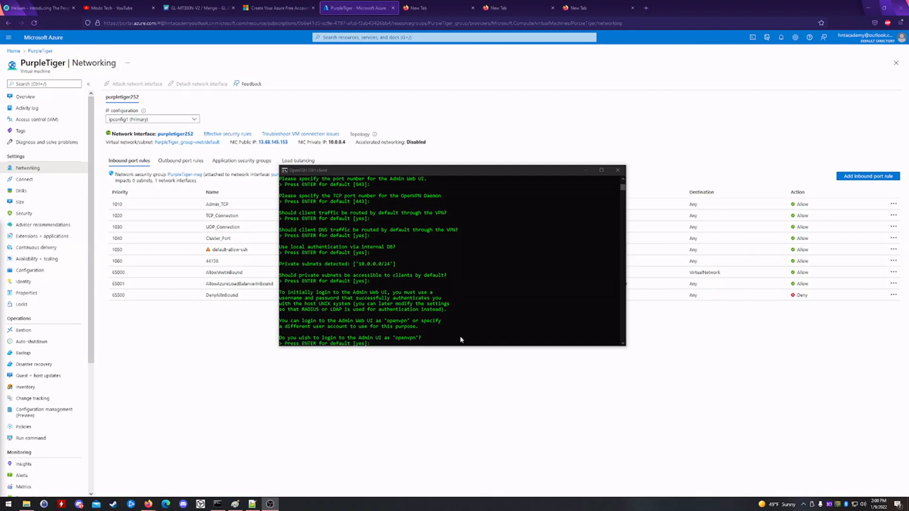
{"action": "left_click", "coordinate": [461, 339]}
{"action": "type", "text": "yes"}
{"action": "key", "text": "Return"}
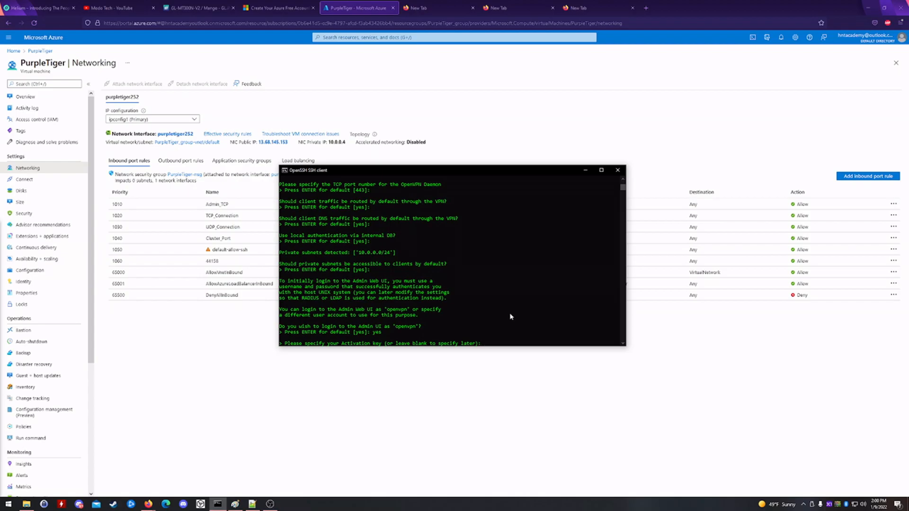
{"action": "key", "text": "Return"}
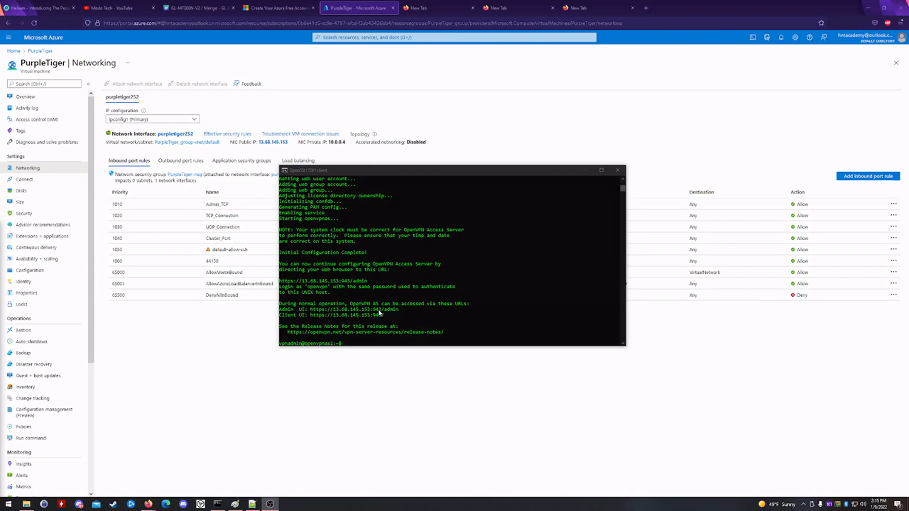
{"action": "left_click", "coordinate": [313, 312]}
{"action": "left_click_drag", "start_coordinate": [399, 310], "coordinate": [313, 314]}
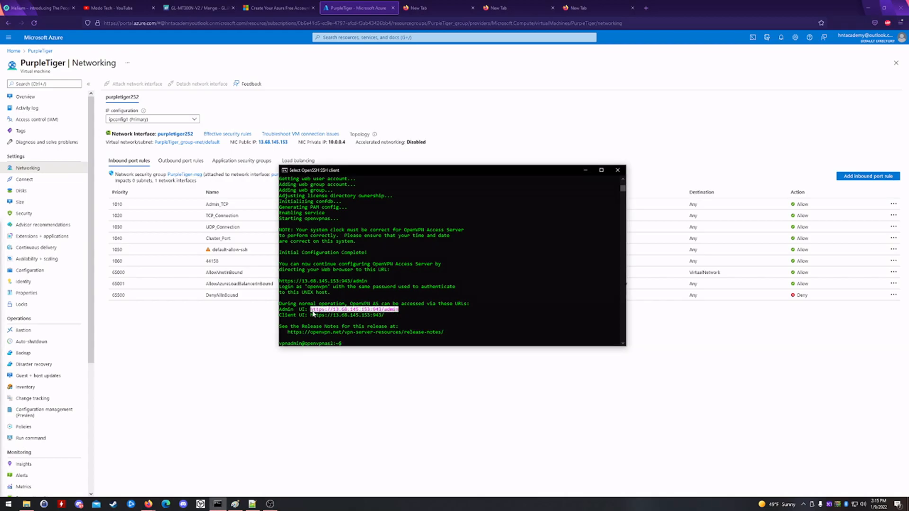
{"action": "right_click", "coordinate": [385, 312]}
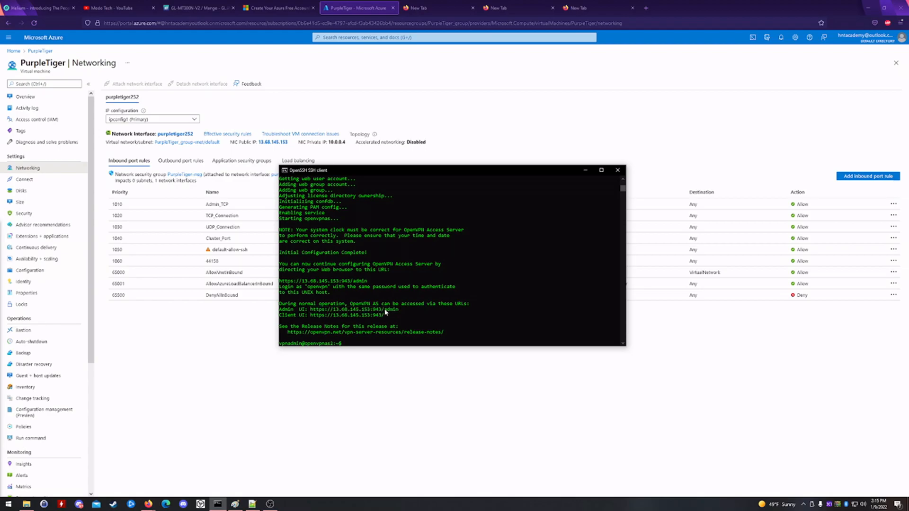
{"action": "left_click", "coordinate": [426, 8]}
{"action": "type", "text": "https://13.68.145.153:943/admin"}
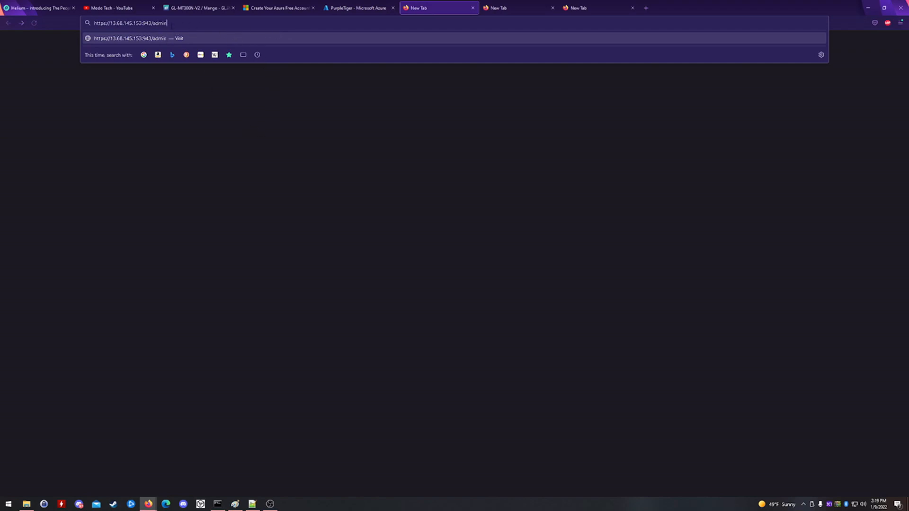
- Set a new password for the openvpn admin account with sudo passwd openvpn, entering it twice
{"action": "left_click", "coordinate": [218, 503]}
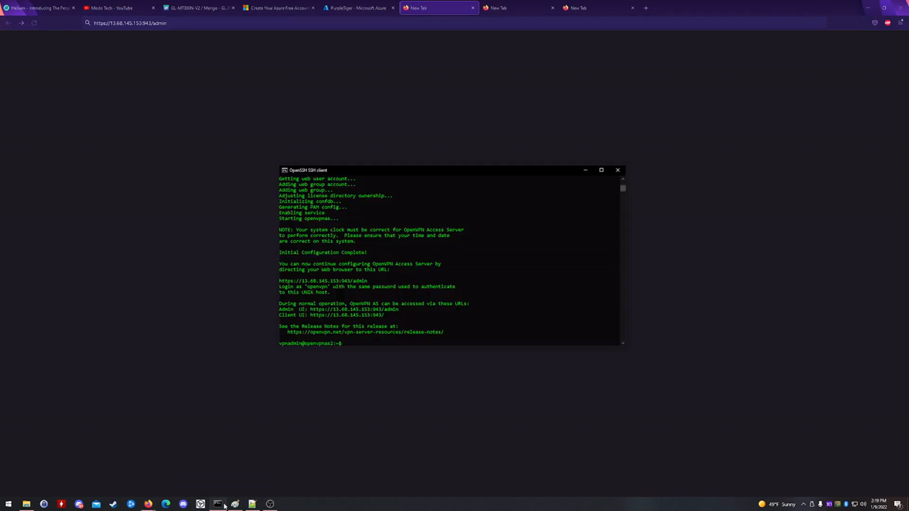
{"action": "left_click", "coordinate": [453, 338]}
{"action": "right_click", "coordinate": [454, 341]}
{"action": "type", "text": "sudo passwd open"}
{"action": "key", "text": "Return"}
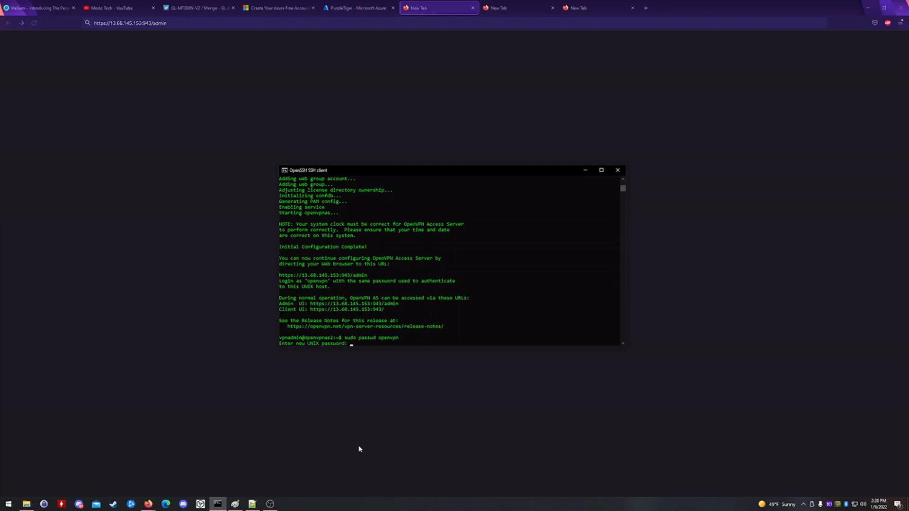
{"action": "key", "text": "Return"}
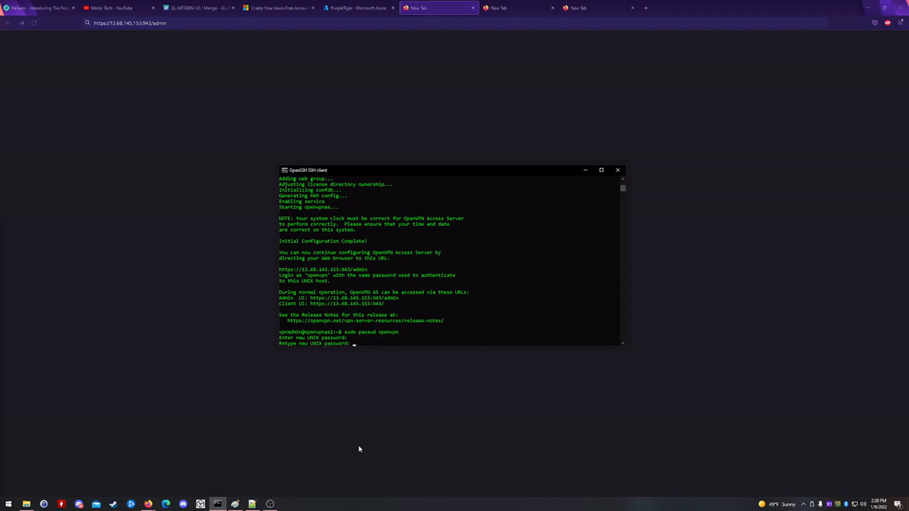
{"action": "key", "text": "Return"}
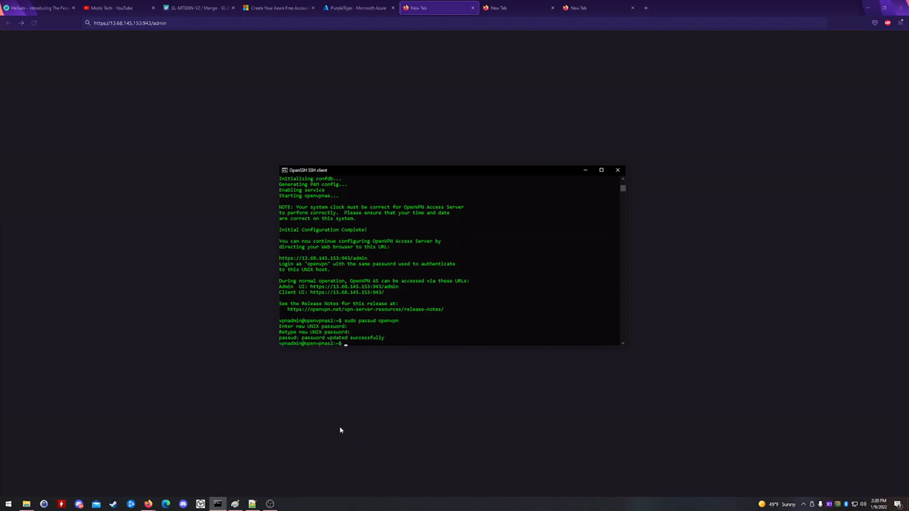
{"action": "key", "text": "Return"}
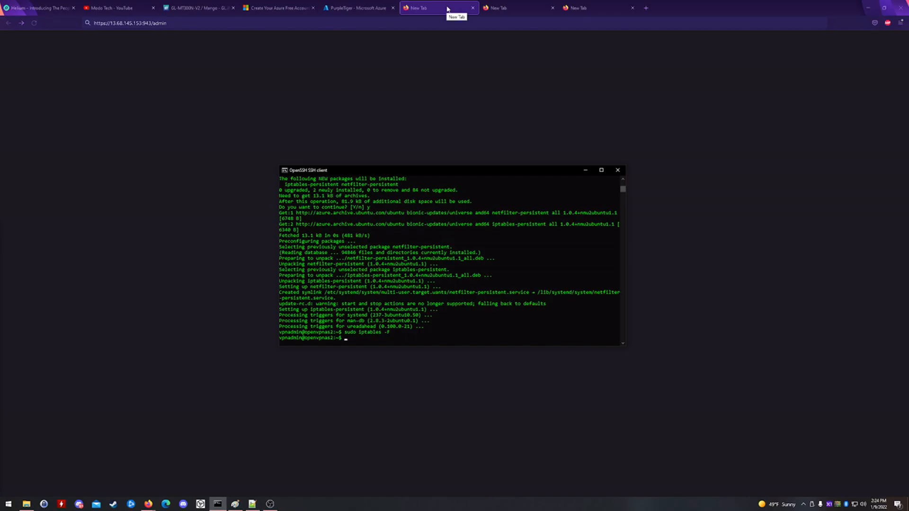
{"action": "left_click", "coordinate": [444, 9]}
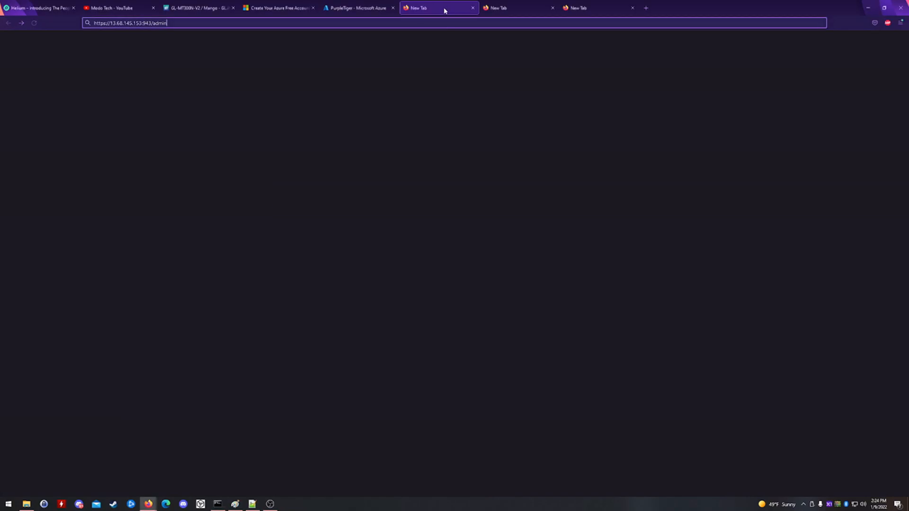
- Load 13.68.145.153:943/admin in Firefox and accept the self-signed certificate risk
{"action": "left_click", "coordinate": [340, 23]}
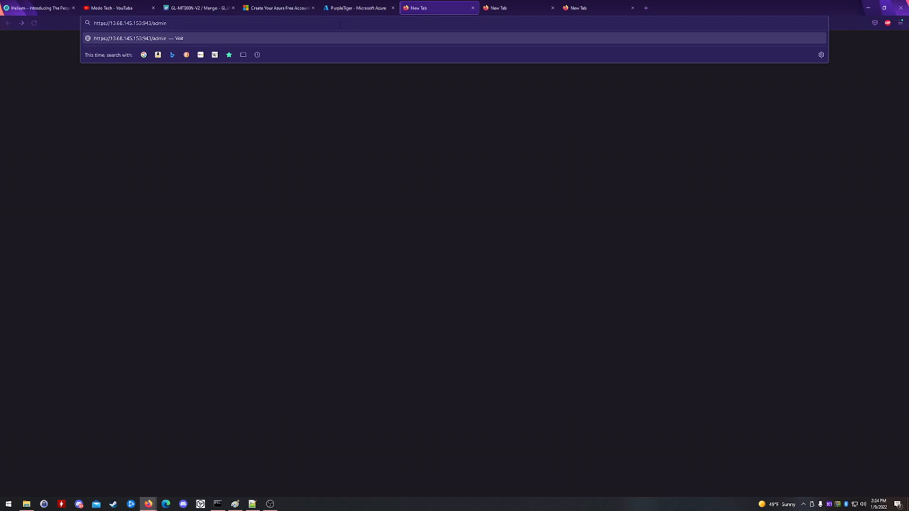
{"action": "key", "text": "Return"}
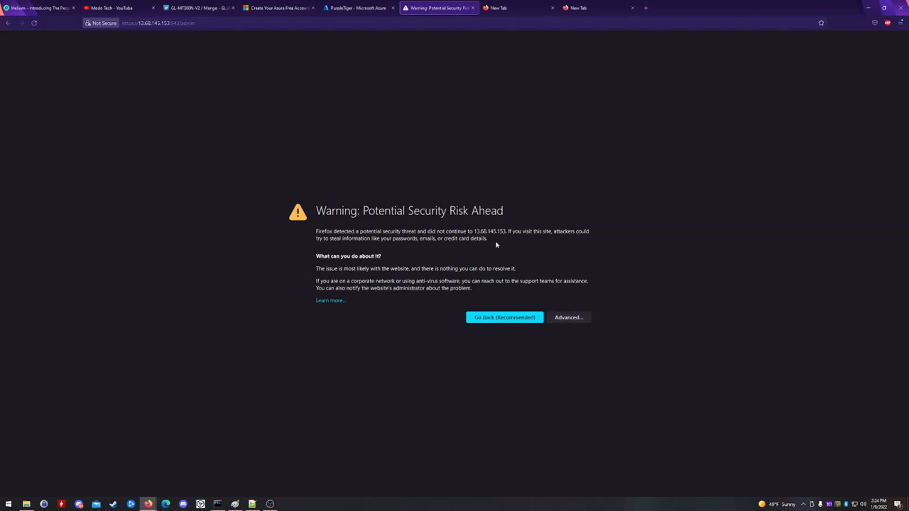
{"action": "left_click", "coordinate": [572, 318]}
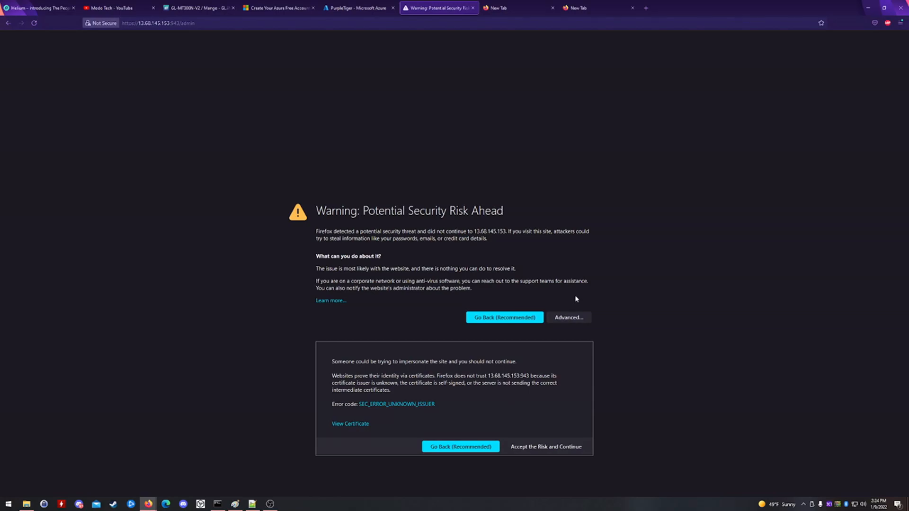
{"action": "left_click", "coordinate": [536, 449]}
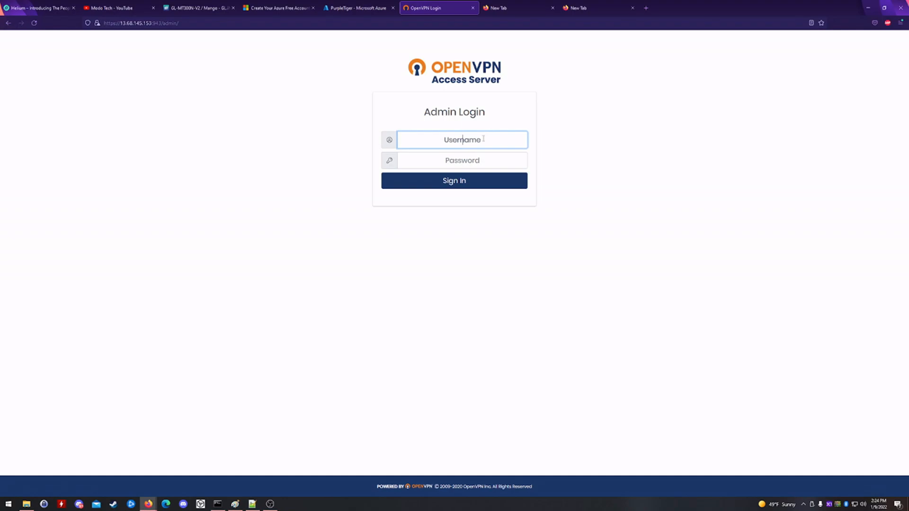
- Sign in with the openvpn administrator account and its password, then agree to the EULA
{"action": "type", "text": "openvpn"}
{"action": "key", "text": "Tab"}
{"action": "type", "text": "********"}
{"action": "key", "text": "Return"}
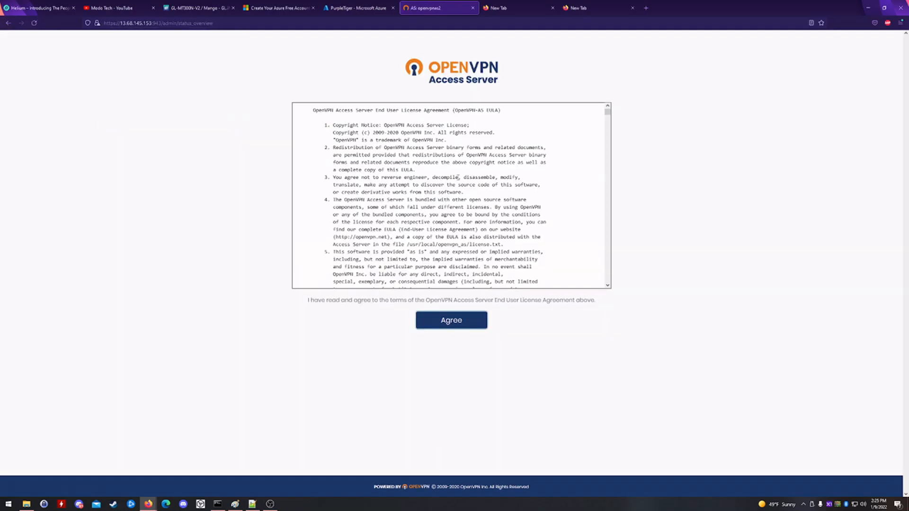
{"action": "left_click", "coordinate": [467, 326]}
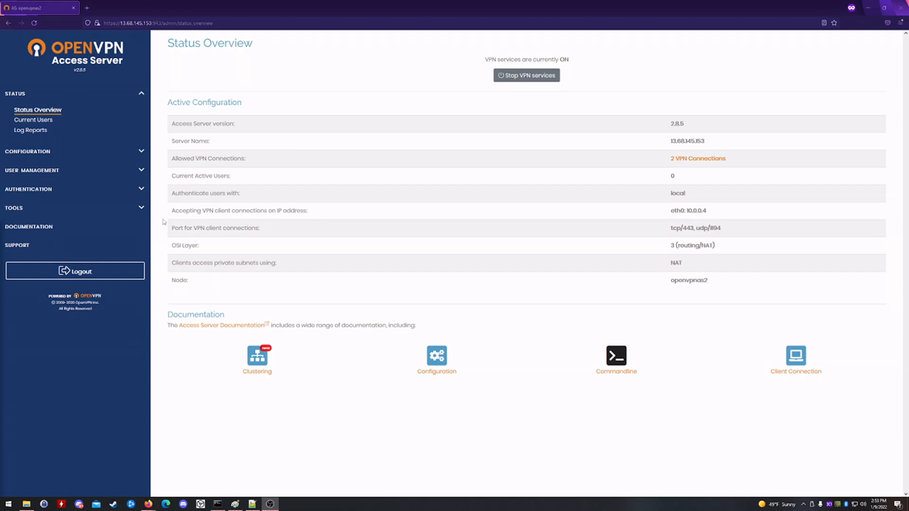
- In VPN Settings, enter static IP address network 10.10.100.0 with netmask 24
{"action": "left_click", "coordinate": [141, 151]}
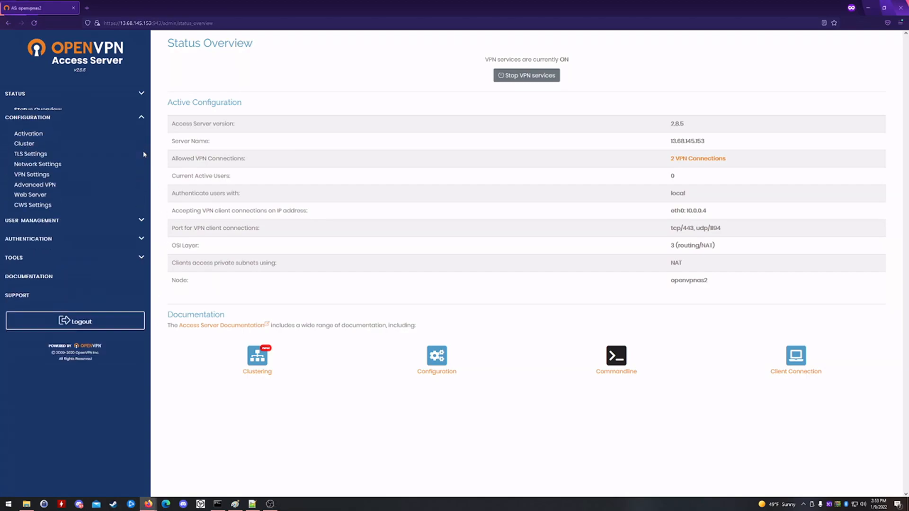
{"action": "left_click", "coordinate": [39, 169]}
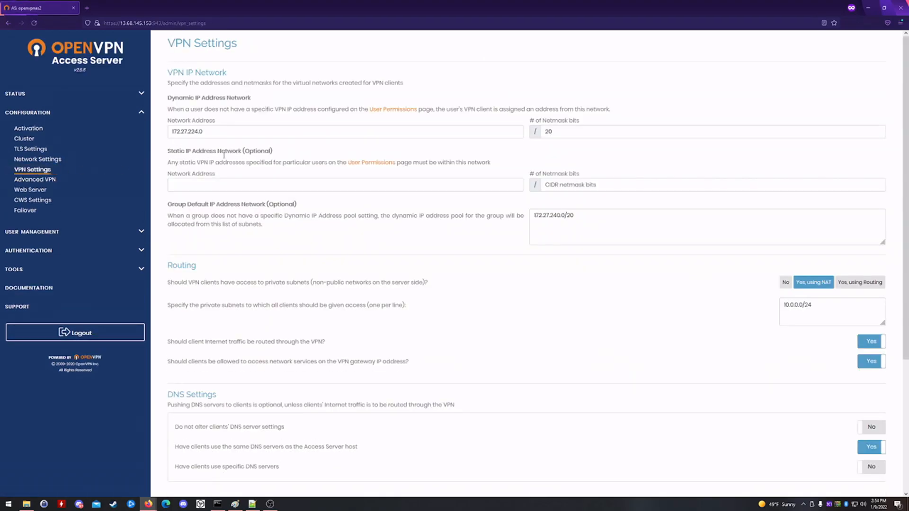
{"action": "left_click", "coordinate": [197, 183]}
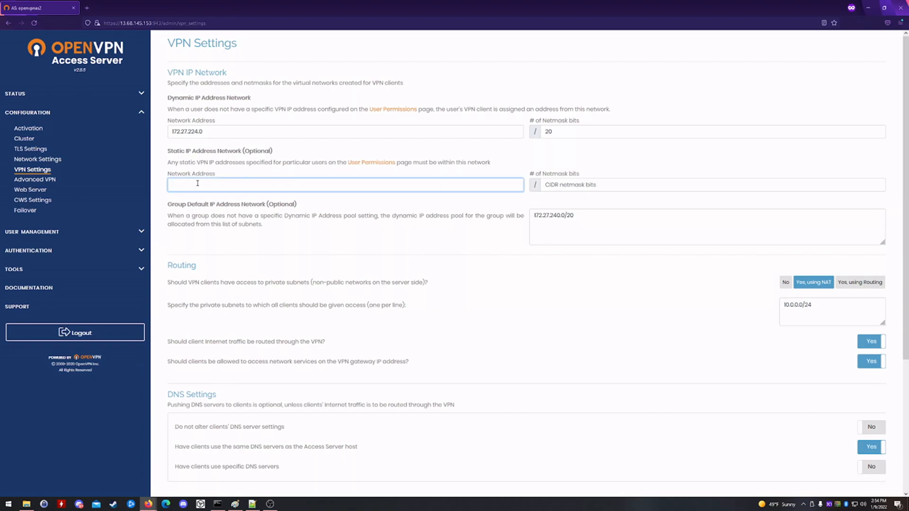
{"action": "type", "text": "10.10.100.0"}
{"action": "key", "text": "Tab"}
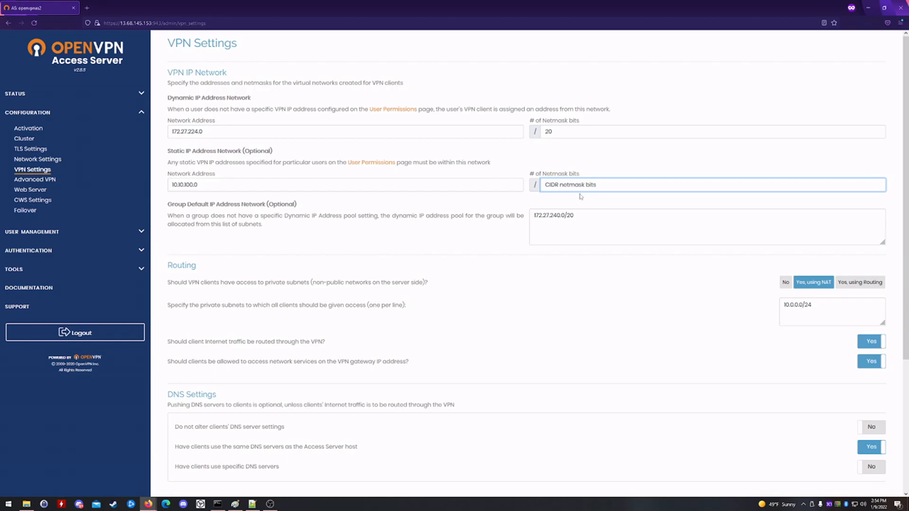
{"action": "type", "text": "24"}
{"action": "left_click", "coordinate": [523, 328]}
- Save the VPN settings and go to User Management's User Permissions page
{"action": "scroll", "coordinate": [525, 330], "scroll_direction": "down", "scroll_amount": 3}
{"action": "scroll", "coordinate": [525, 330], "scroll_direction": "down", "scroll_amount": 2}
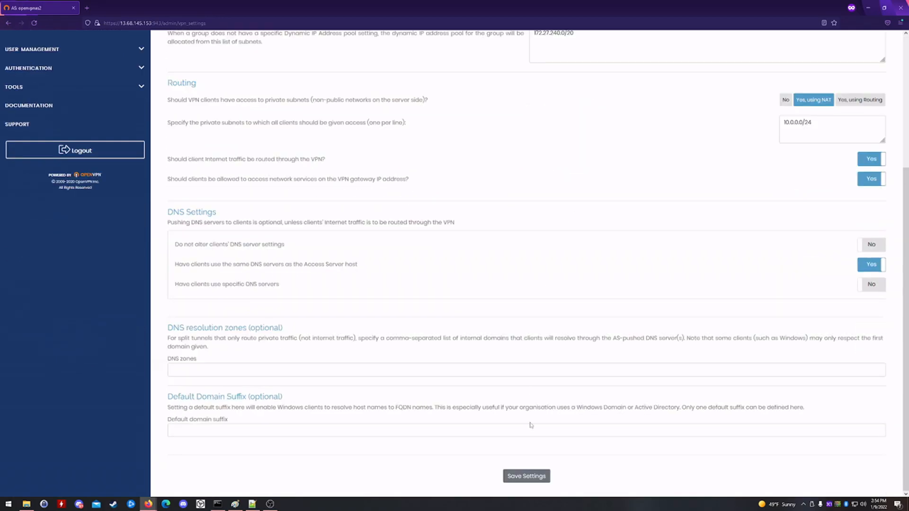
{"action": "left_click", "coordinate": [529, 476]}
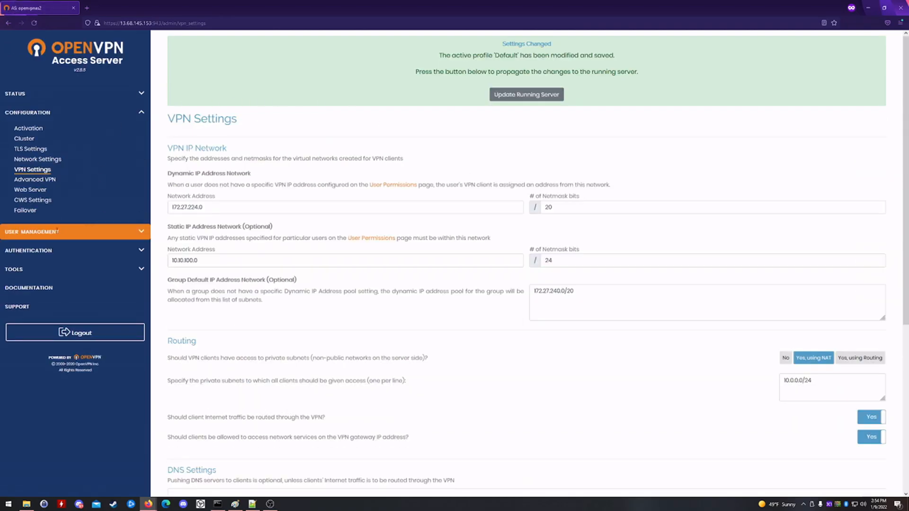
{"action": "left_click", "coordinate": [141, 232]}
{"action": "left_click", "coordinate": [67, 151]}
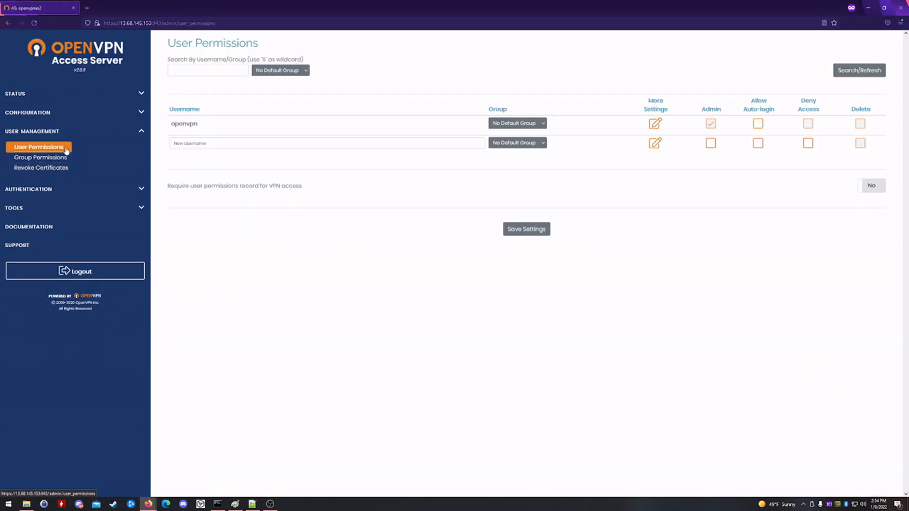
- Enter a new VPN username and allow it auto-login
{"action": "left_click", "coordinate": [247, 145]}
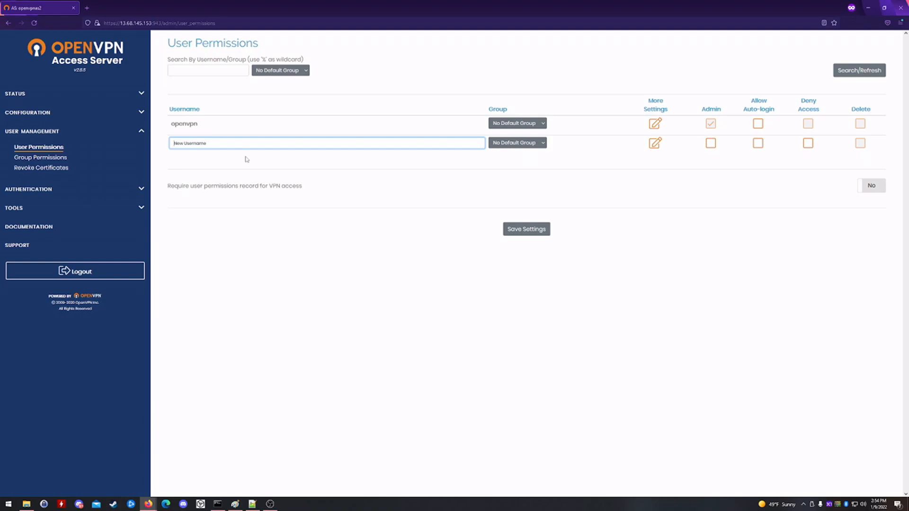
{"action": "type", "text": "purpletiger"}
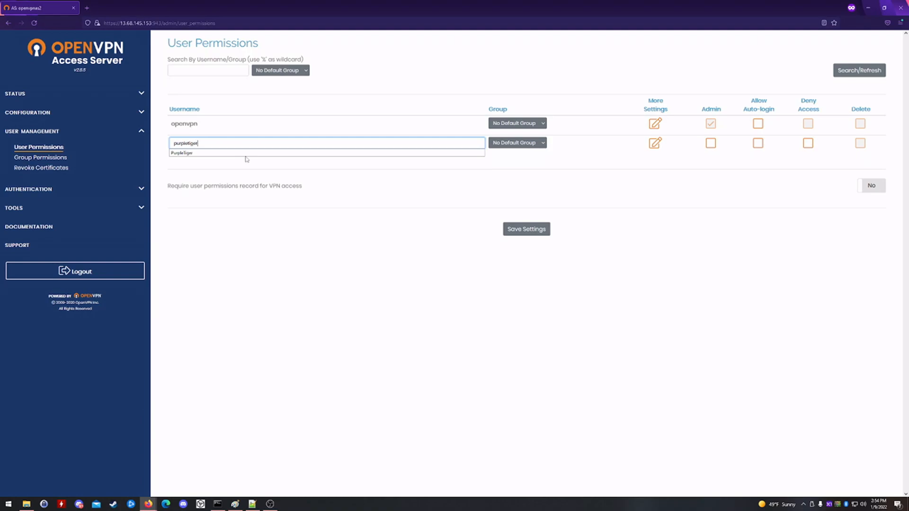
{"action": "left_click", "coordinate": [762, 165]}
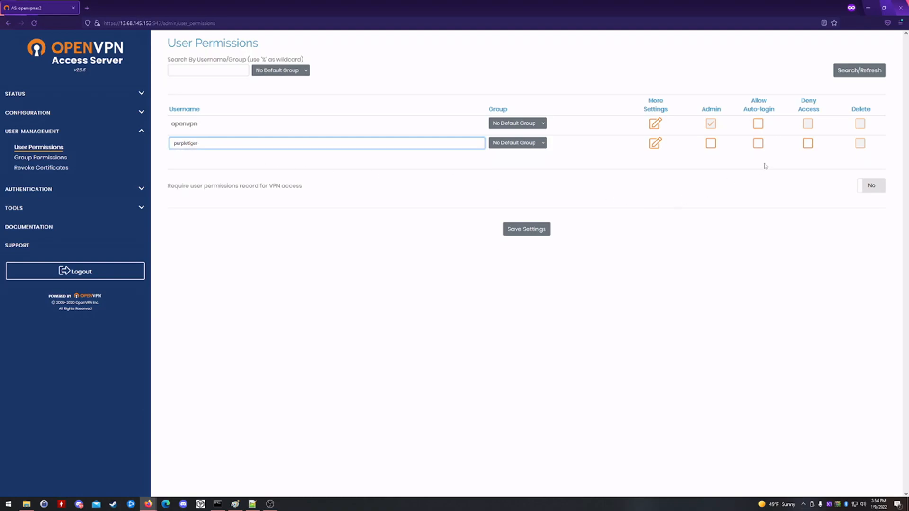
{"action": "left_click", "coordinate": [760, 142]}
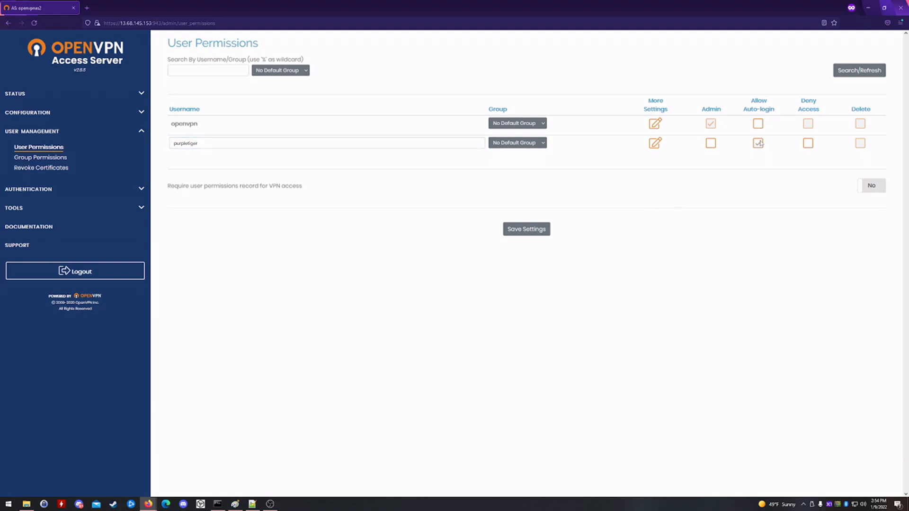
- Give the user a local password and static VPN address 10.10.100.2, then save
{"action": "left_click", "coordinate": [654, 143]}
{"action": "left_click", "coordinate": [564, 188]}
{"action": "type", "text": "****"}
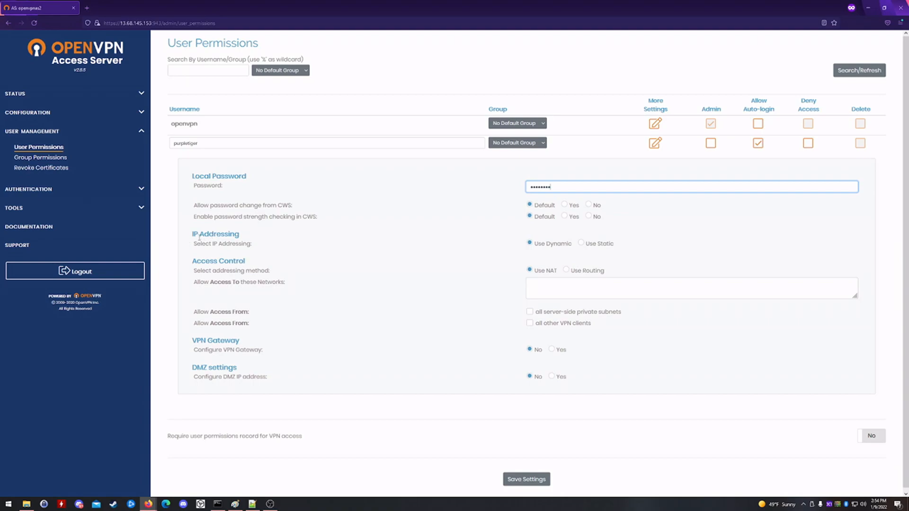
{"action": "left_click", "coordinate": [581, 244]}
{"action": "left_click", "coordinate": [569, 256]}
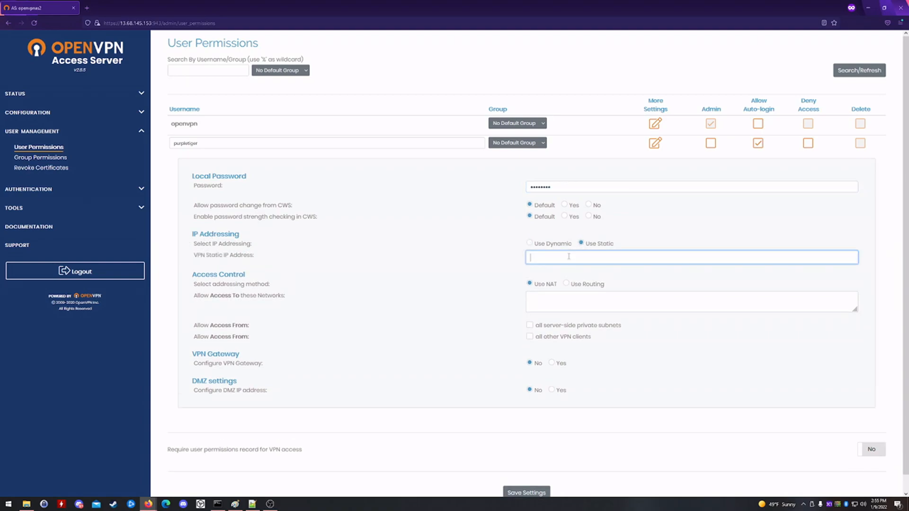
{"action": "type", "text": "10.1"}
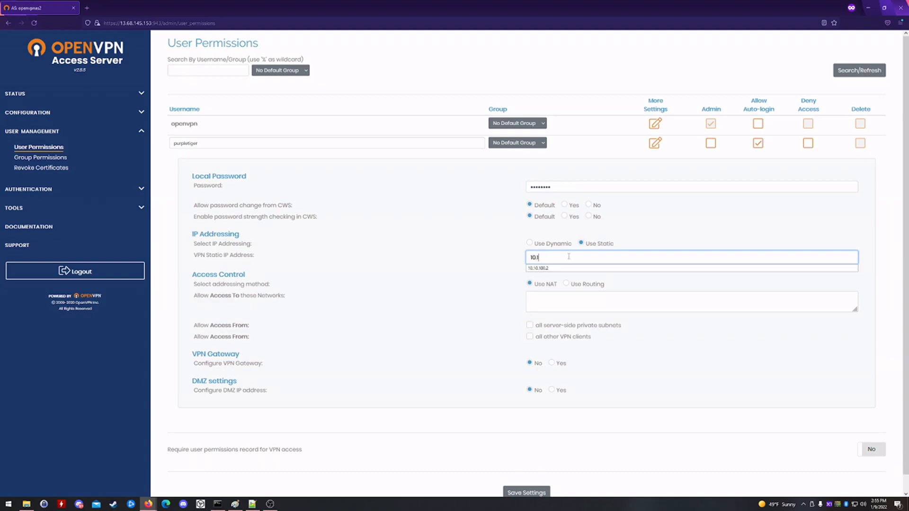
{"action": "type", "text": "0.100.2"}
{"action": "left_click", "coordinate": [494, 473]}
{"action": "left_click", "coordinate": [529, 493]}
{"action": "scroll", "coordinate": [534, 484], "scroll_direction": "down", "scroll_amount": 1}
- Save the new user, update the running server, and load the client login page
{"action": "left_click", "coordinate": [532, 478]}
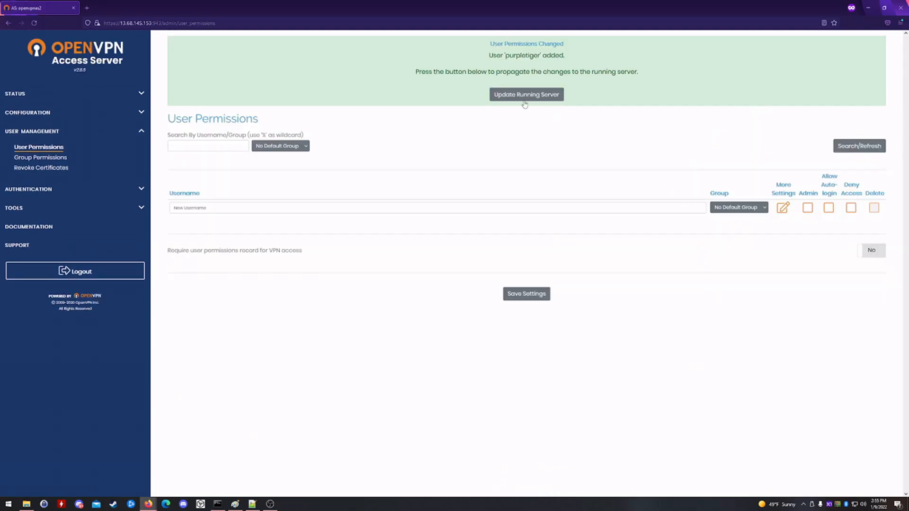
{"action": "left_click", "coordinate": [525, 97]}
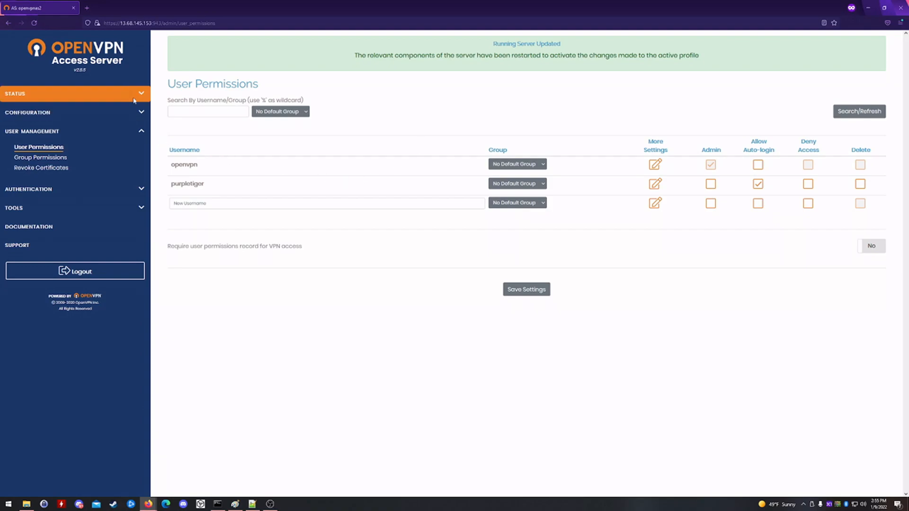
{"action": "left_click_drag", "start_coordinate": [162, 23], "coordinate": [234, 29]}
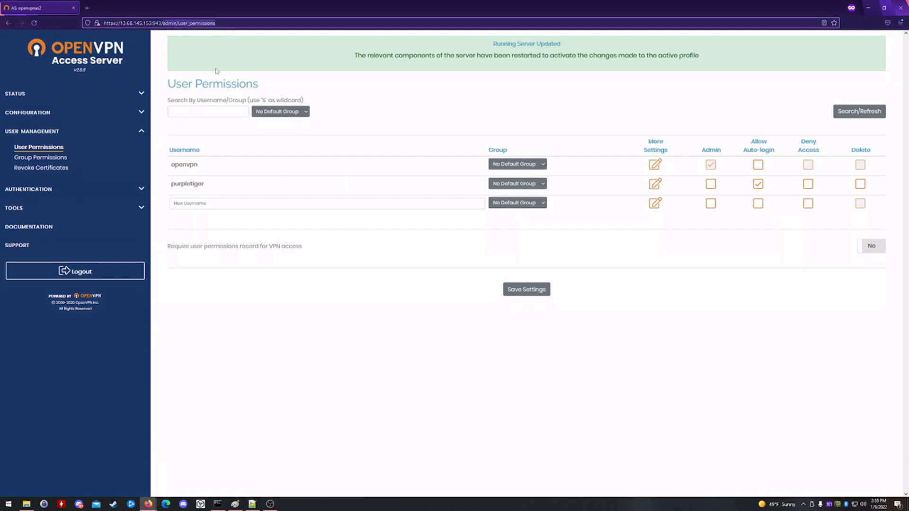
{"action": "key", "text": "BackSpace"}
{"action": "key", "text": "Return"}
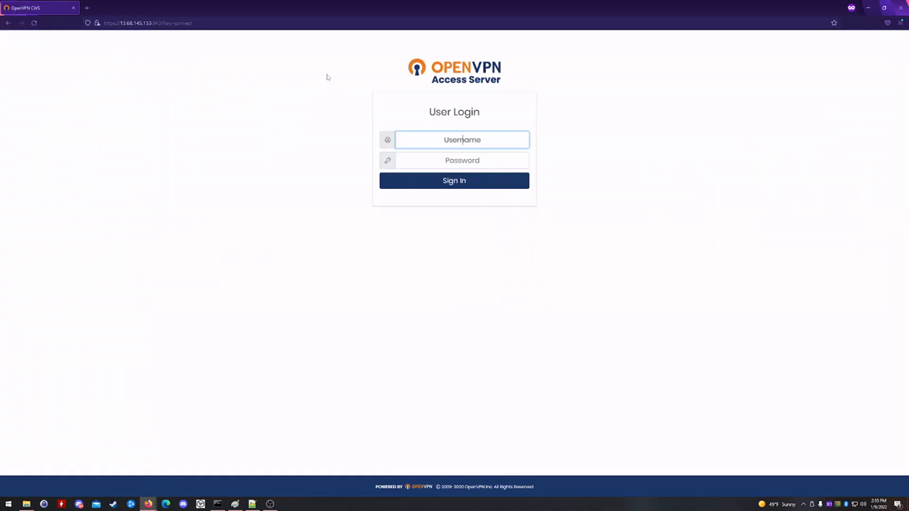
- Sign in to the client portal as the new user and download the autologin profile
{"action": "type", "text": "purpletiger"}
{"action": "key", "text": "Tab"}
{"action": "type", "text": "********"}
{"action": "key", "text": "Return"}
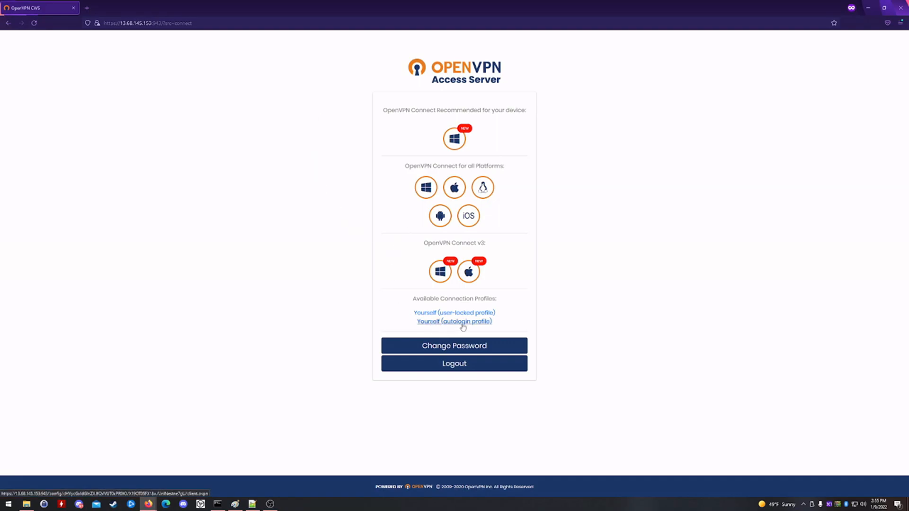
{"action": "left_click", "coordinate": [494, 324]}
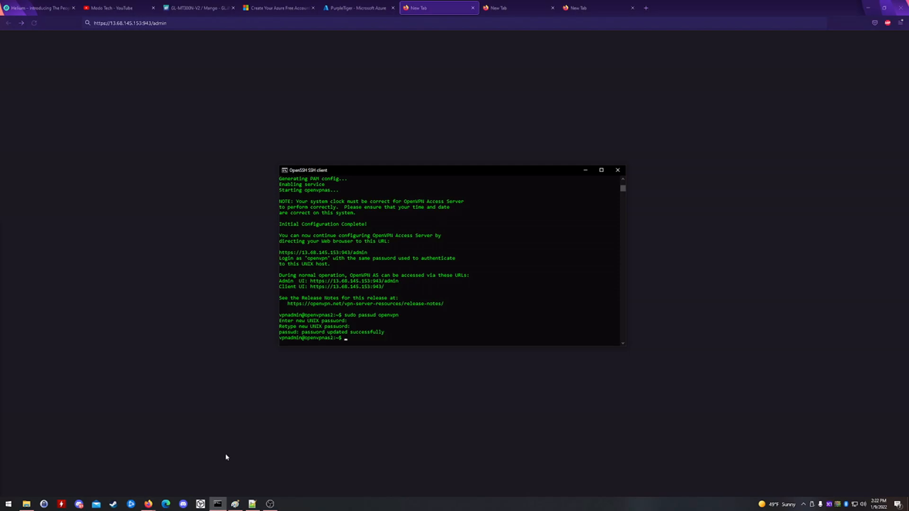
- Add the iptables DNAT rule forwarding TCP 44158 on eth0 to 10.10.100.2:44158
{"action": "right_click", "coordinate": [397, 340]}
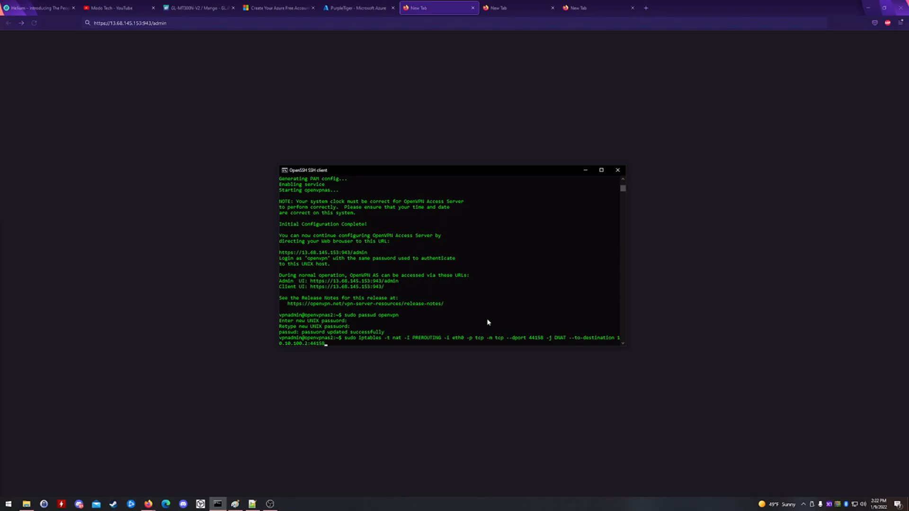
{"action": "key", "text": "Return"}
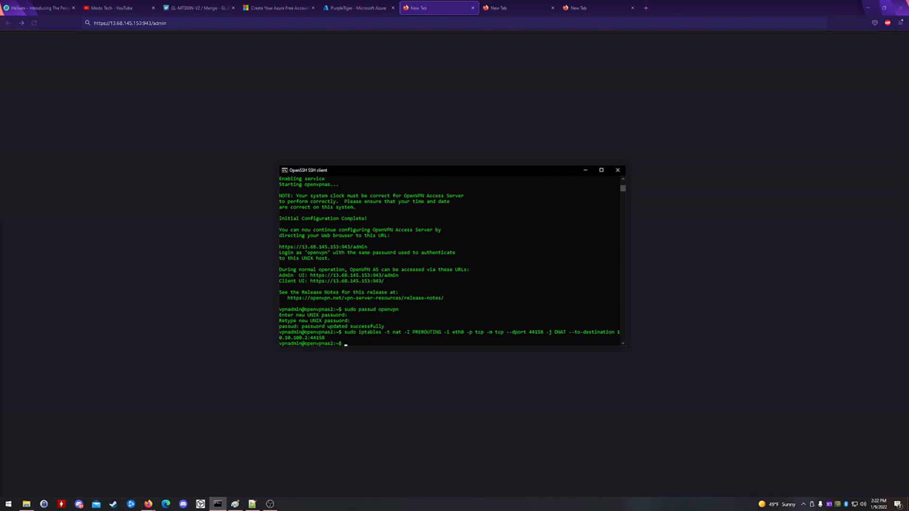
{"action": "key", "text": "alt+Tab"}
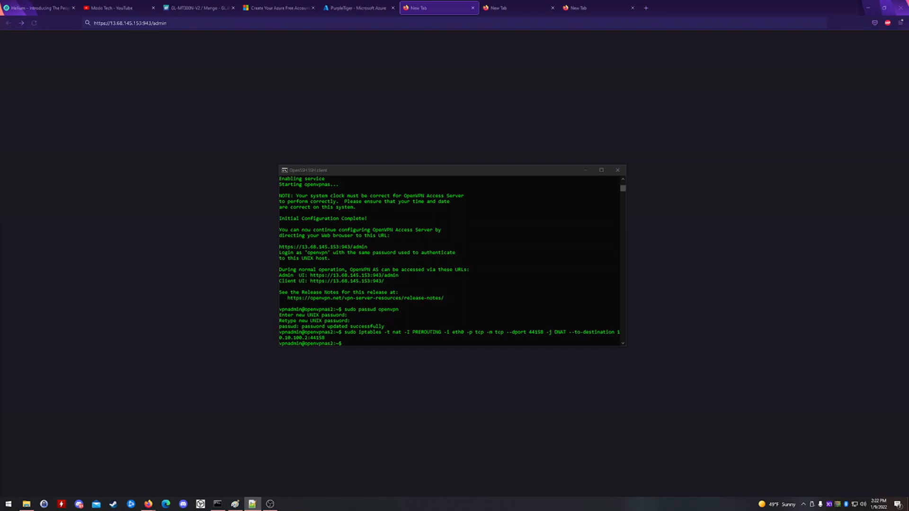
{"action": "left_click", "coordinate": [370, 343]}
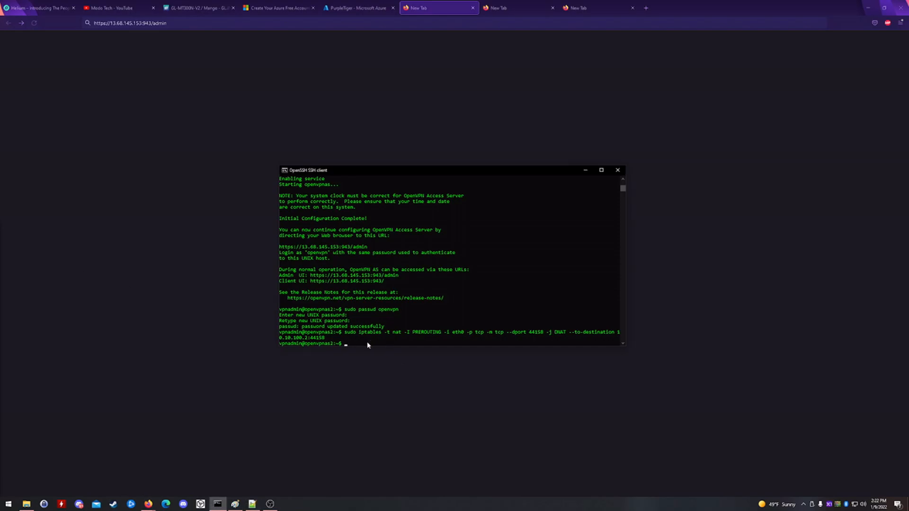
{"action": "right_click", "coordinate": [368, 343]}
- Install iptables-persistent, confirming the packages and saving the current IPv4 rules
{"action": "key", "text": "Return"}
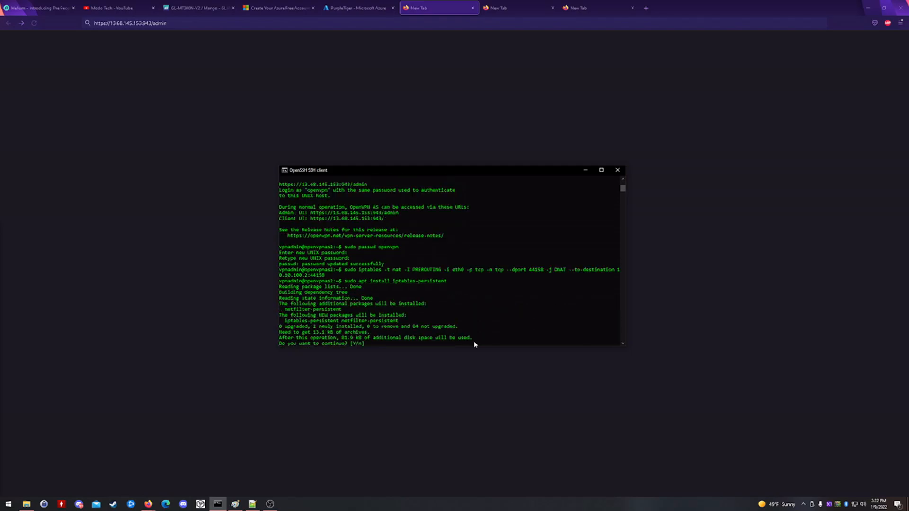
{"action": "key", "text": "Return"}
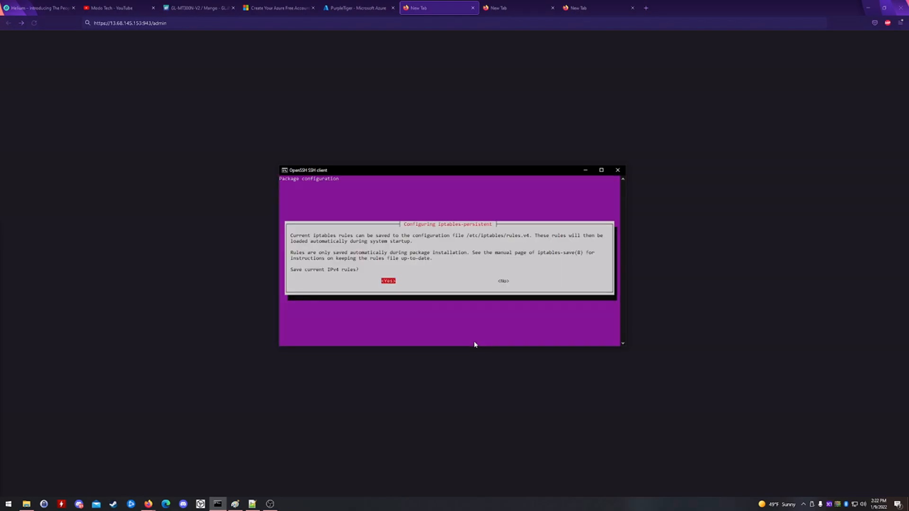
{"action": "key", "text": "Return"}
{"action": "key", "text": "Return"}
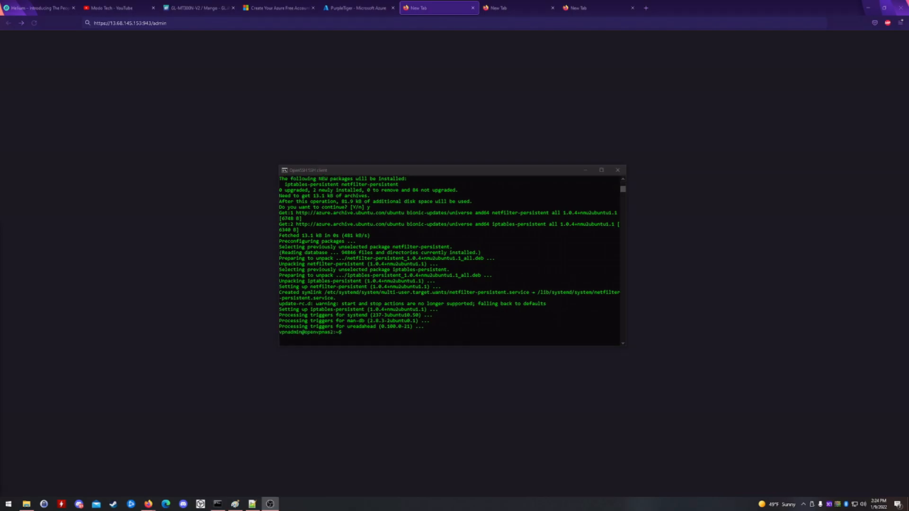
- Flush the live firewall rules with sudo iptables -F
{"action": "left_click", "coordinate": [410, 337]}
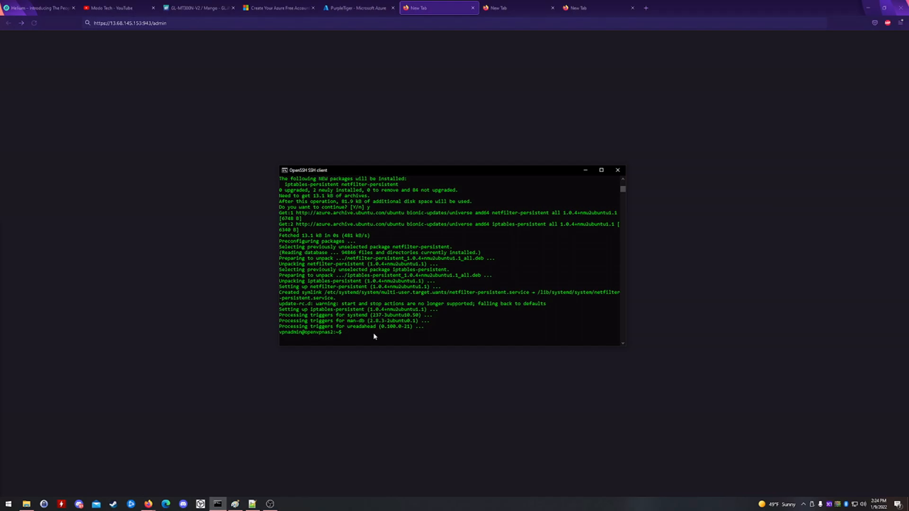
{"action": "type", "text": "sudo iptables -F"}
{"action": "key", "text": "Return"}
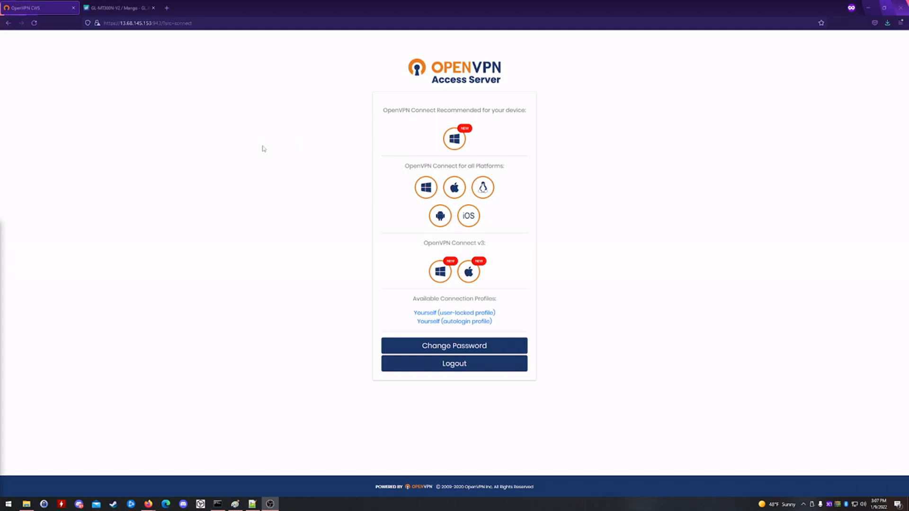
- Switch to the GL-MT300N-V2 Mango page and advance its images to the router photo
{"action": "left_click", "coordinate": [122, 14]}
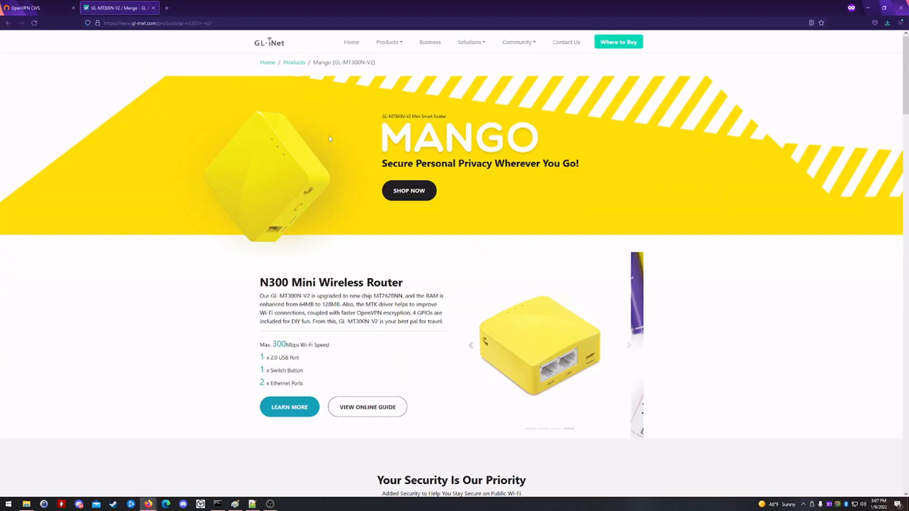
{"action": "left_click", "coordinate": [468, 349]}
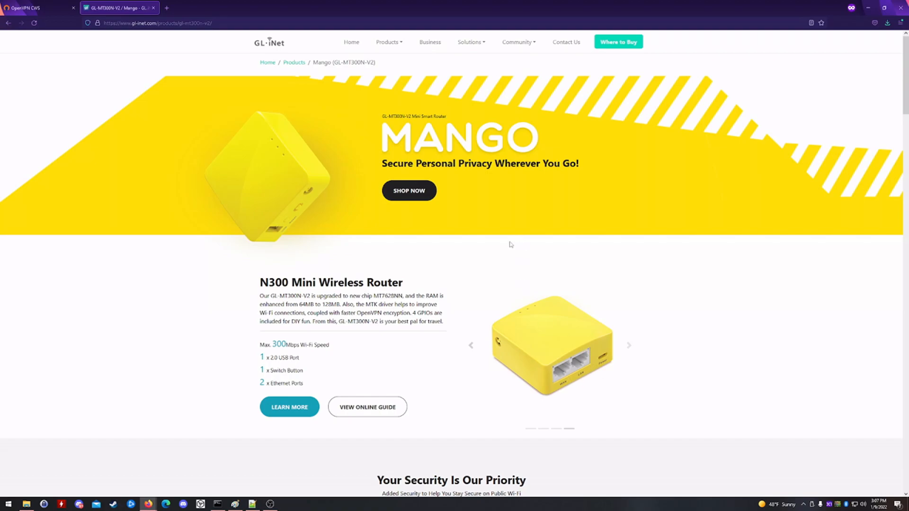
- Join GL-MT300N-V2-d04 Wi-Fi with its security key, allow discovery, and open a private tab
{"action": "left_click", "coordinate": [854, 504]}
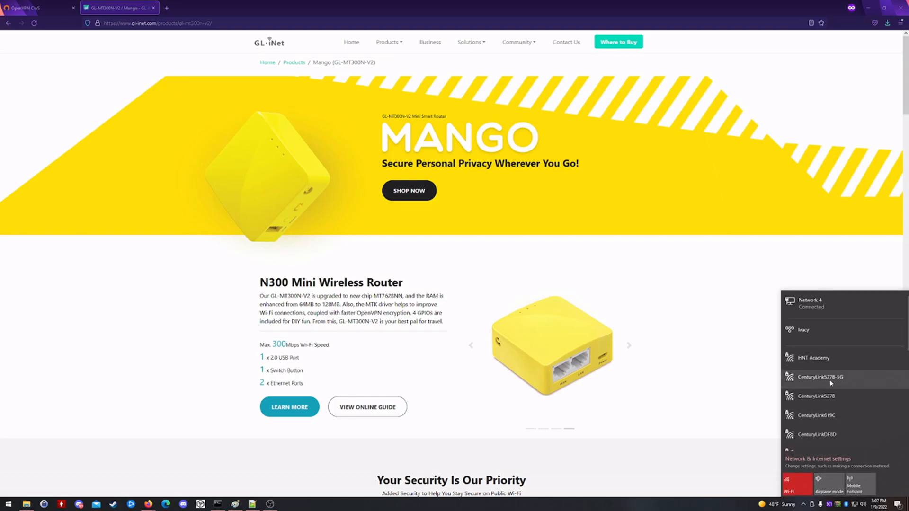
{"action": "scroll", "coordinate": [835, 411], "scroll_direction": "down", "scroll_amount": 1}
{"action": "left_click", "coordinate": [834, 431]}
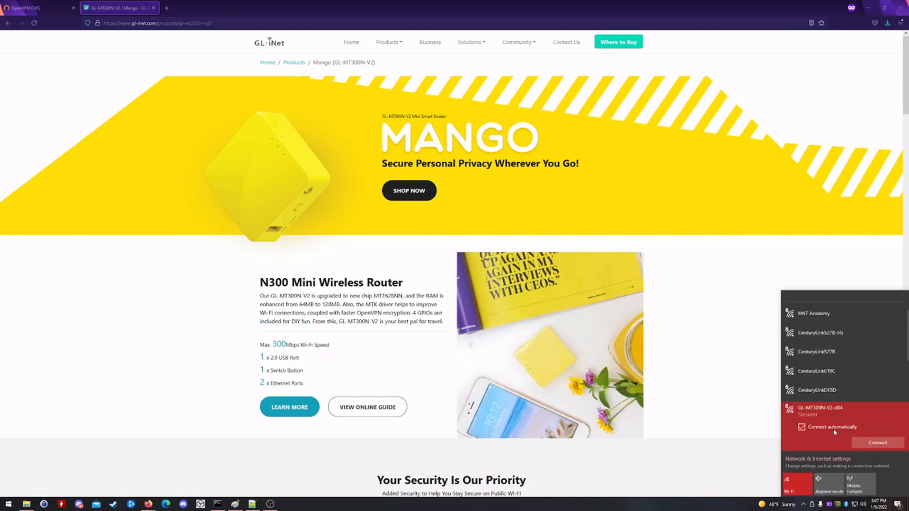
{"action": "left_click", "coordinate": [864, 444]}
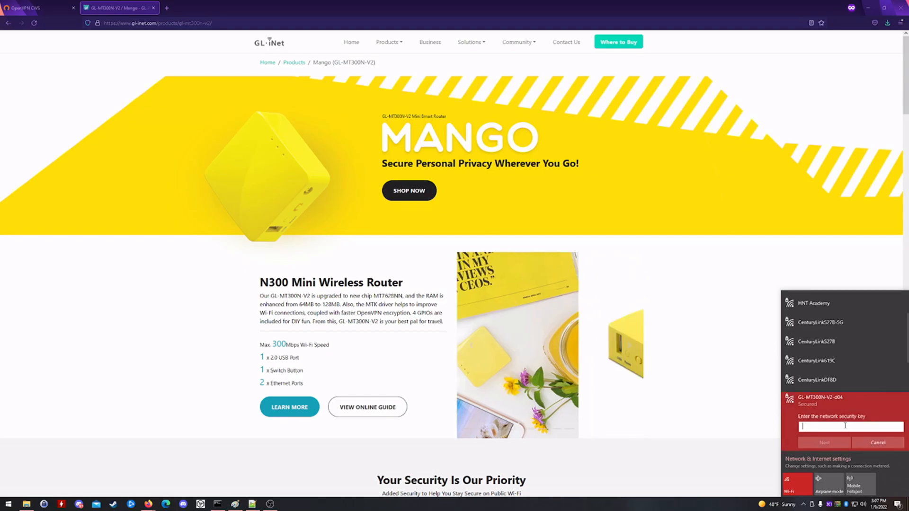
{"action": "type", "text": "goodli"}
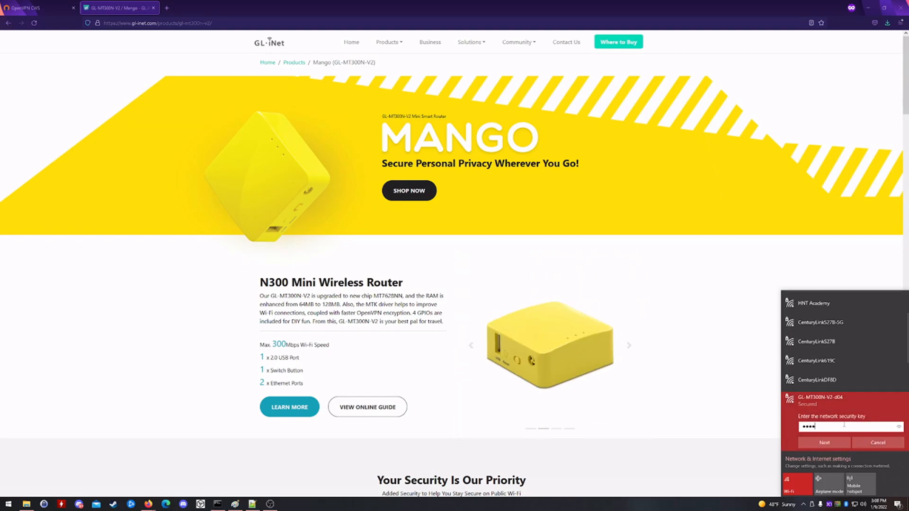
{"action": "key", "text": "Return"}
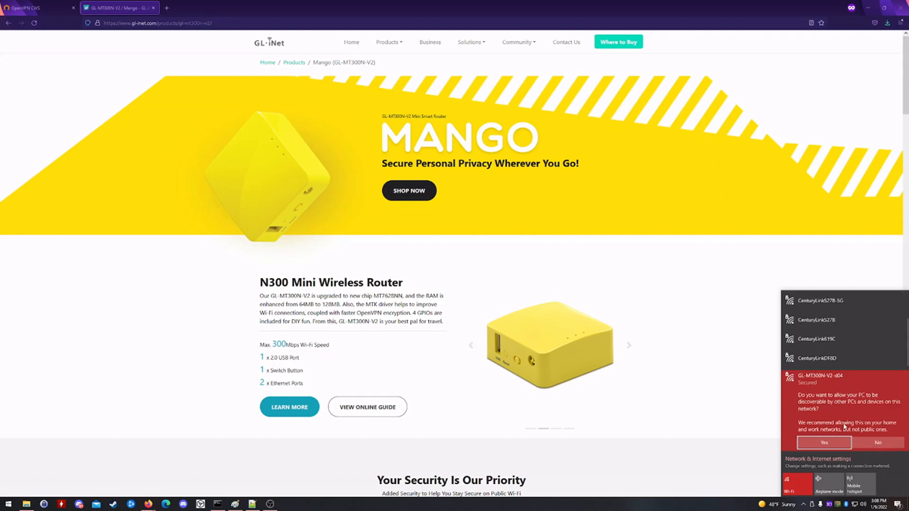
{"action": "left_click", "coordinate": [845, 444]}
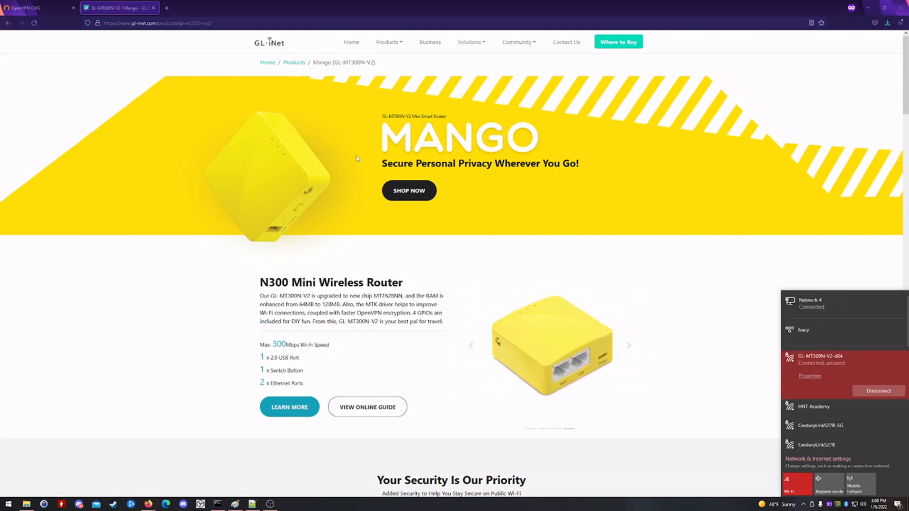
{"action": "left_click", "coordinate": [165, 10]}
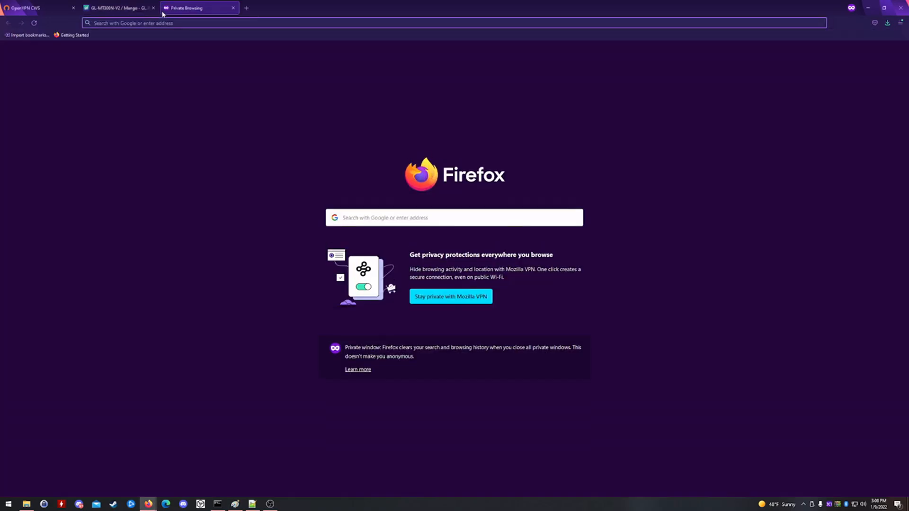
- Load 192.168.8.1, keep English, and set and confirm a new router admin password
{"action": "type", "text": "192."}
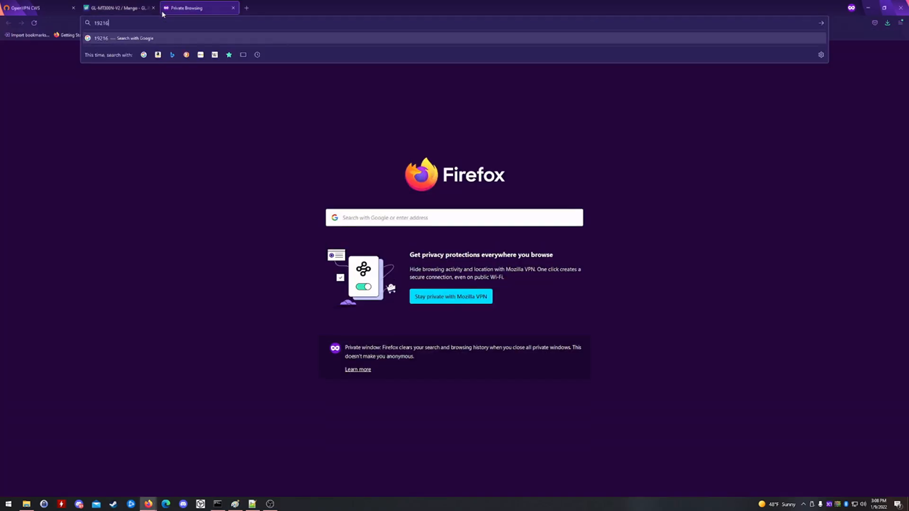
{"action": "type", "text": "168.8.1"}
{"action": "key", "text": "Return"}
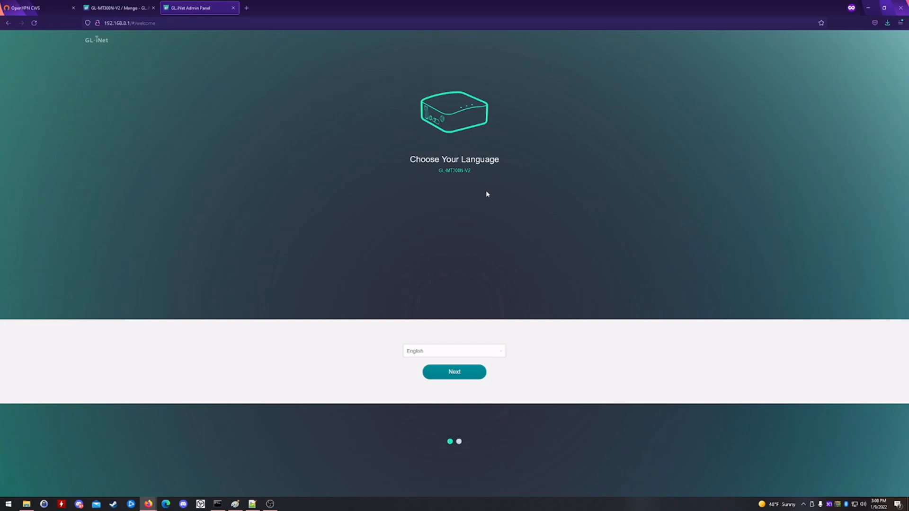
{"action": "left_click", "coordinate": [457, 373]}
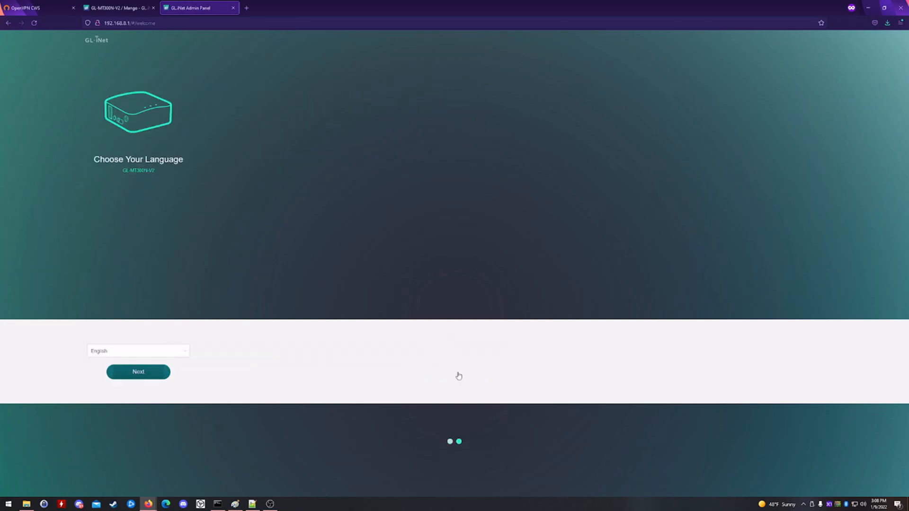
{"action": "left_click", "coordinate": [406, 135]}
{"action": "type", "text": "*****"}
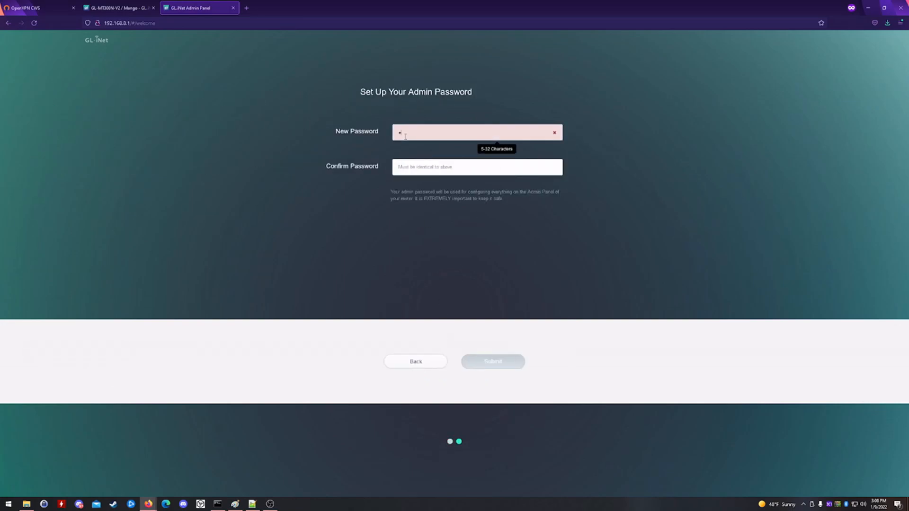
{"action": "type", "text": "***"}
{"action": "left_click", "coordinate": [424, 170]}
{"action": "type", "text": "*******"}
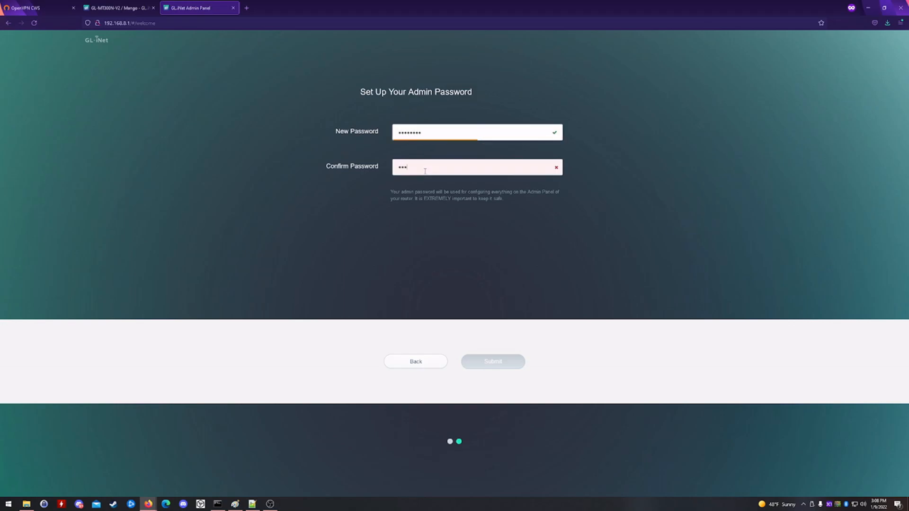
{"action": "type", "text": "*"}
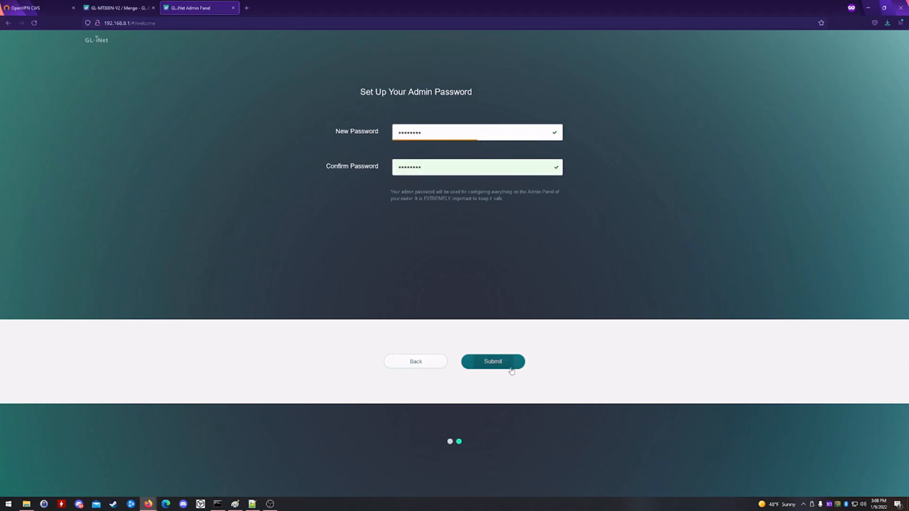
{"action": "left_click", "coordinate": [511, 371]}
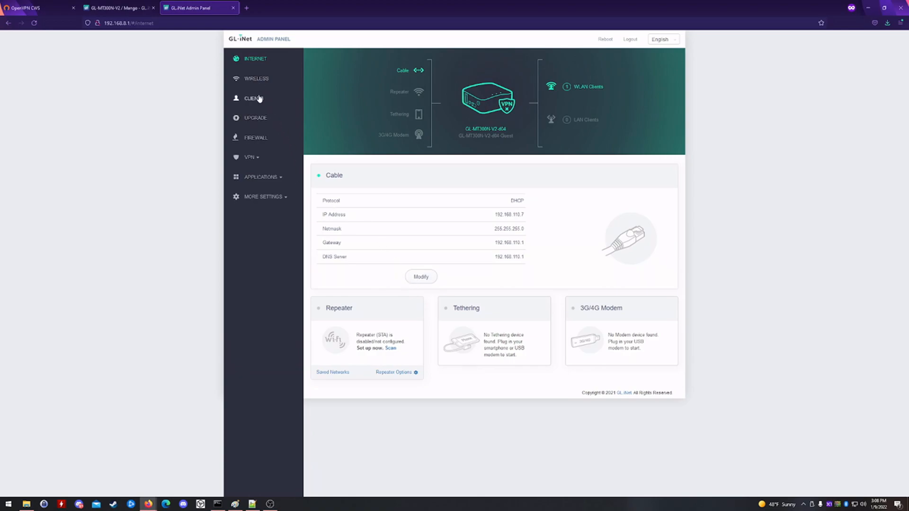
- Find wired device bobcatminer at 192.168.8.119 in the Wireless > Clients list
{"action": "left_click", "coordinate": [258, 79]}
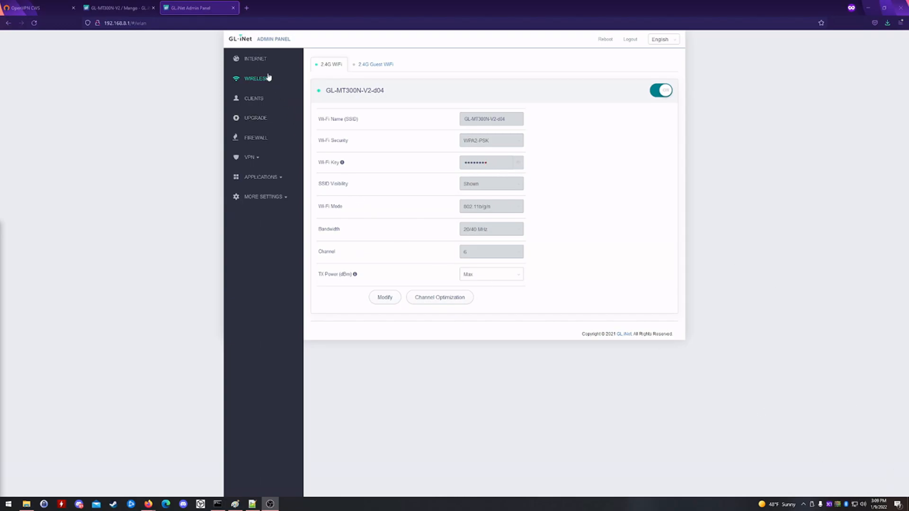
{"action": "left_click", "coordinate": [260, 97]}
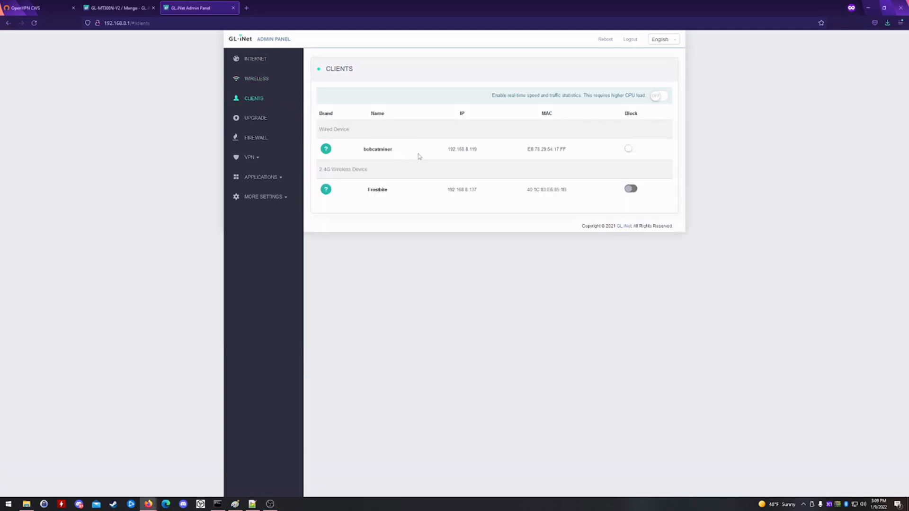
{"action": "left_click_drag", "start_coordinate": [479, 149], "coordinate": [448, 149]}
{"action": "left_click", "coordinate": [507, 162]}
- Copy bobcatminer's MAC address E8:78:29:54:17:FF
{"action": "left_click_drag", "start_coordinate": [563, 150], "coordinate": [529, 151]}
{"action": "right_click", "coordinate": [535, 151]}
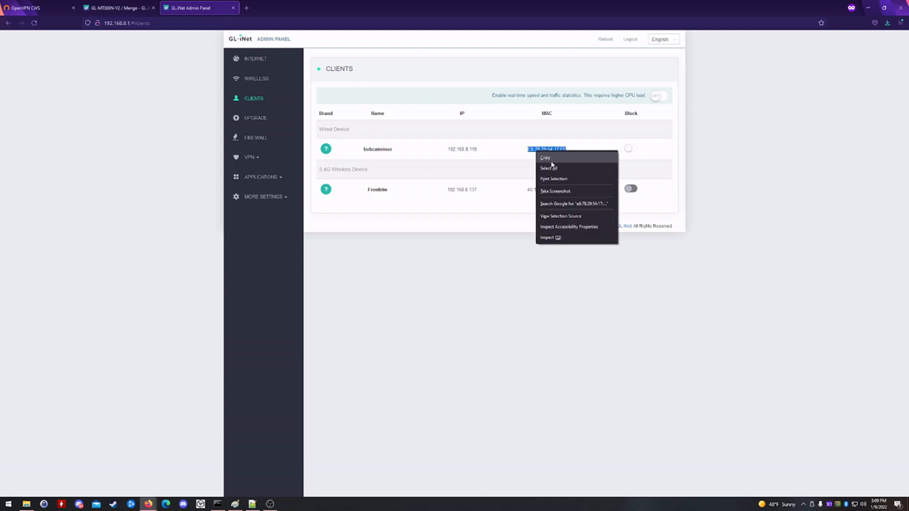
{"action": "left_click", "coordinate": [551, 165]}
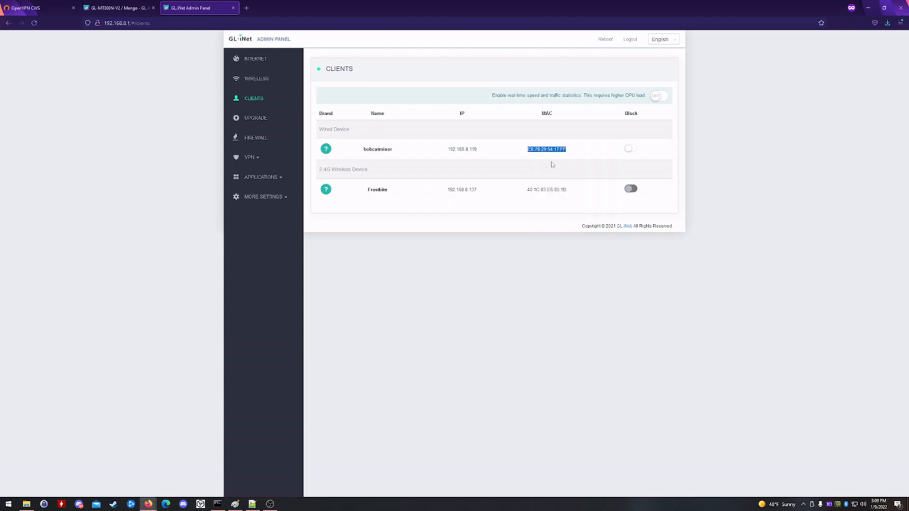
{"action": "left_click", "coordinate": [284, 198]}
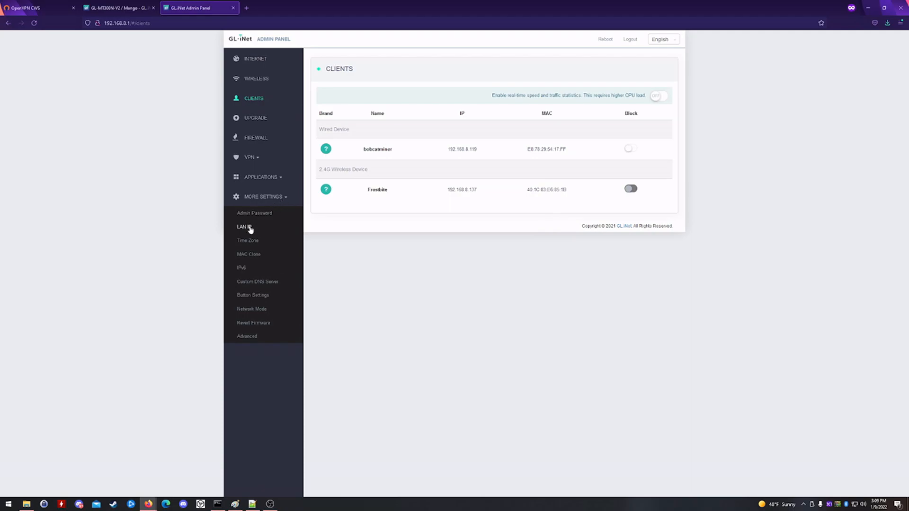
- Bind MAC E8:78:29:54:17:FF to static IP 192.168.8.5 under LAN IP
{"action": "left_click", "coordinate": [250, 229]}
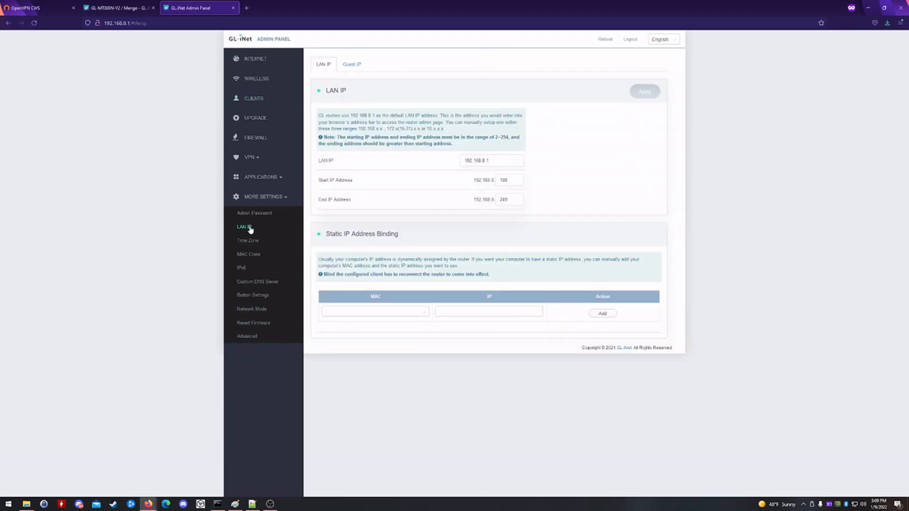
{"action": "left_click", "coordinate": [408, 311]}
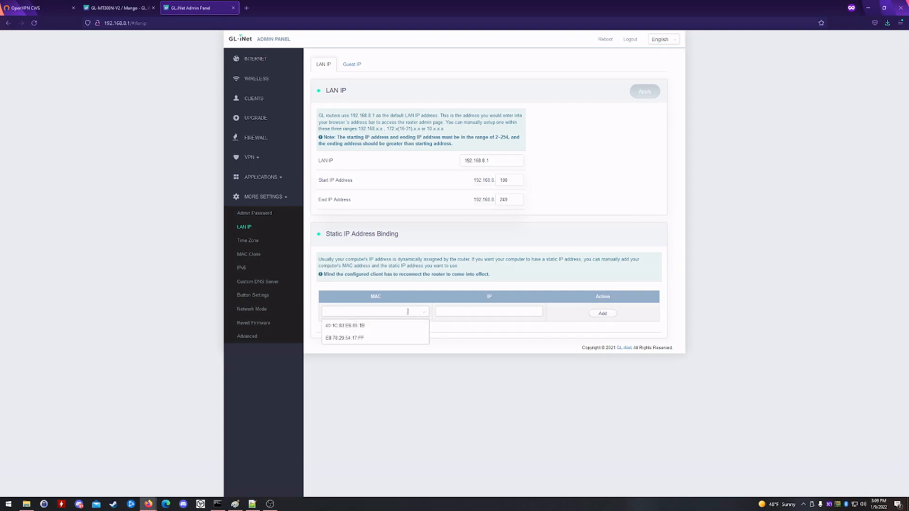
{"action": "right_click", "coordinate": [408, 311]}
{"action": "left_click", "coordinate": [440, 366]}
{"action": "left_click", "coordinate": [505, 331]}
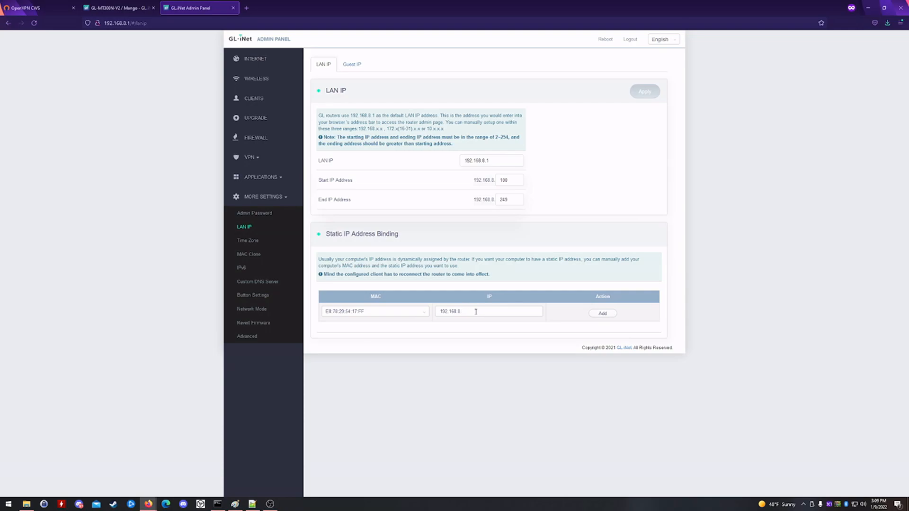
{"action": "type", "text": "5"}
{"action": "left_click", "coordinate": [604, 315]}
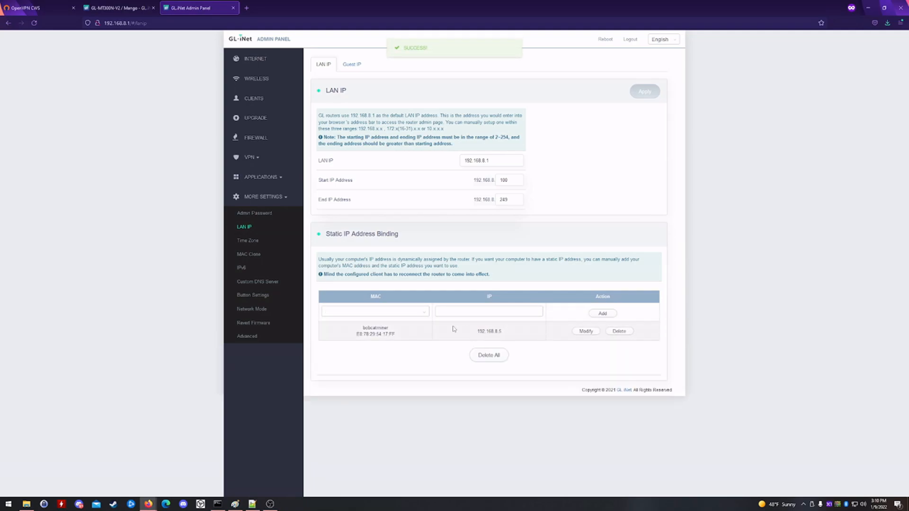
- Reboot the router and log back into the admin panel
{"action": "left_click", "coordinate": [607, 43]}
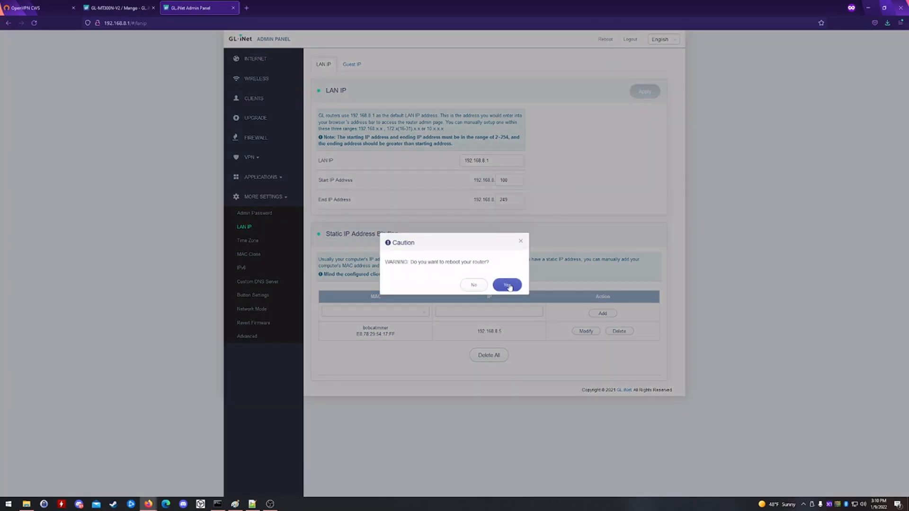
{"action": "left_click", "coordinate": [507, 285]}
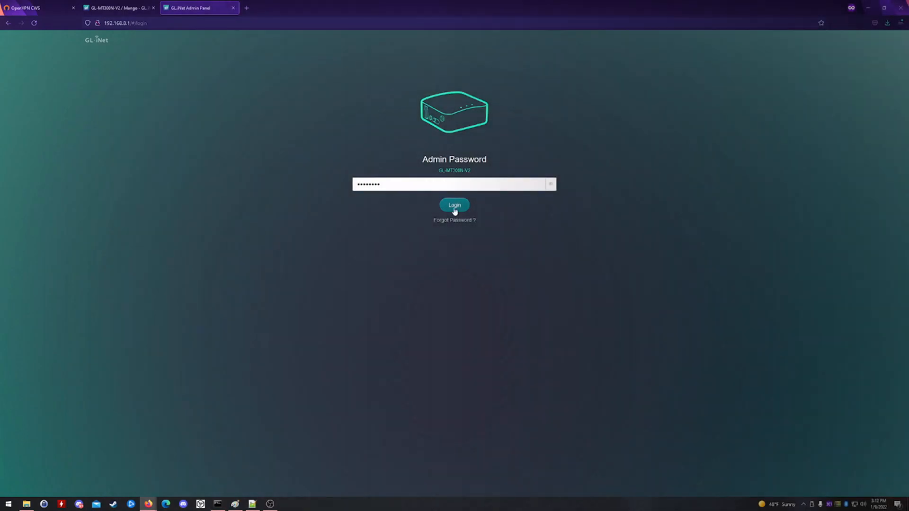
{"action": "left_click", "coordinate": [454, 205]}
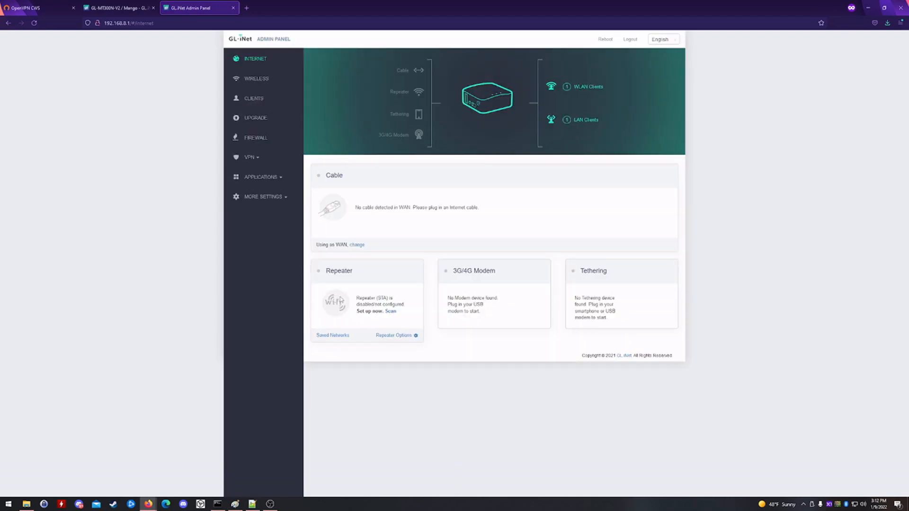
- Check LAN IP and the Clients list to confirm bobcatminer now has 192.168.8.5
{"action": "left_click", "coordinate": [269, 195]}
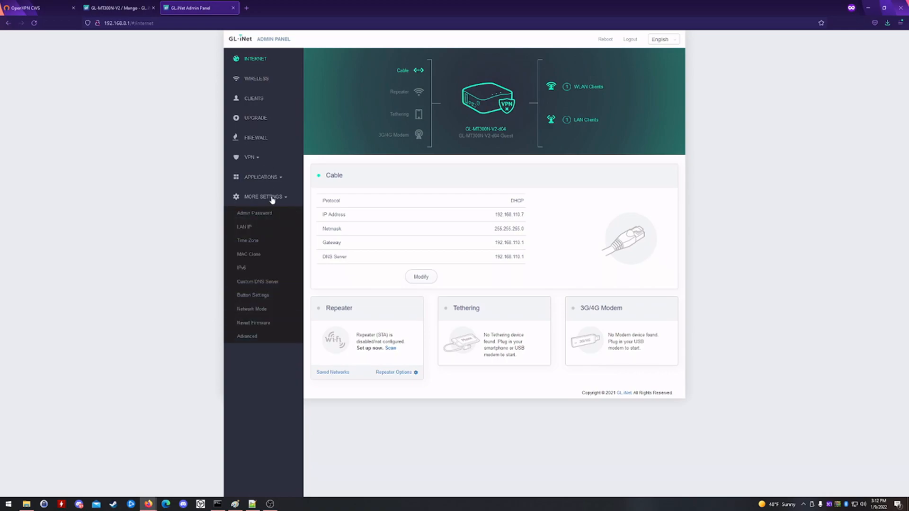
{"action": "left_click", "coordinate": [247, 228]}
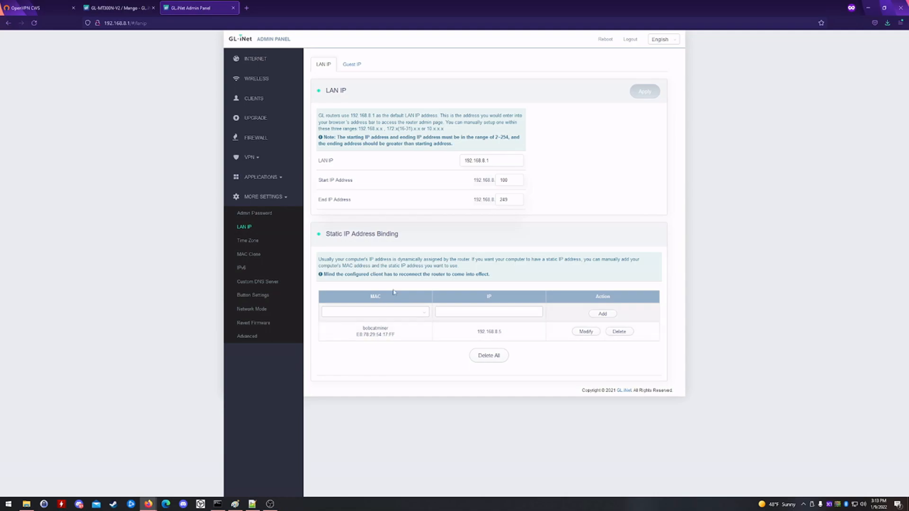
{"action": "left_click", "coordinate": [268, 101]}
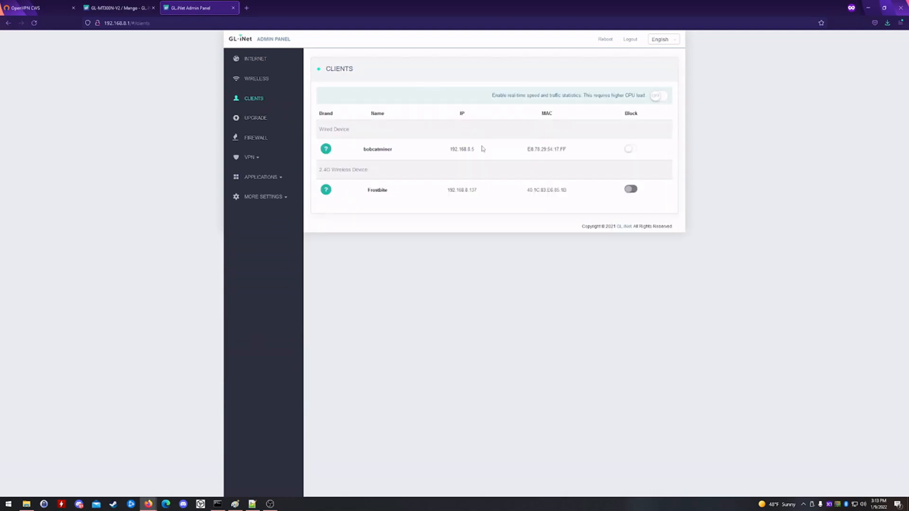
{"action": "left_click_drag", "start_coordinate": [482, 150], "coordinate": [447, 152]}
{"action": "left_click", "coordinate": [252, 160]}
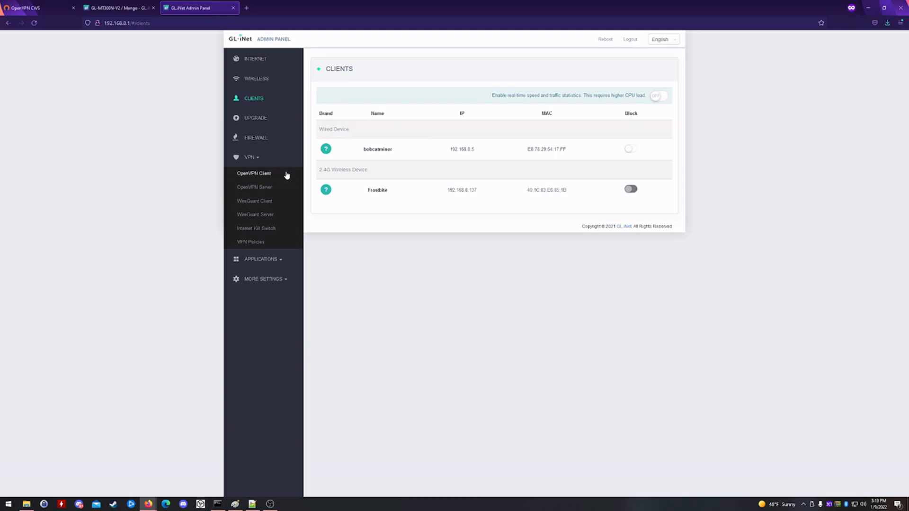
- Upload client(1).ovpn as a new OpenVPN client configuration named purpletiger
{"action": "left_click", "coordinate": [258, 175]}
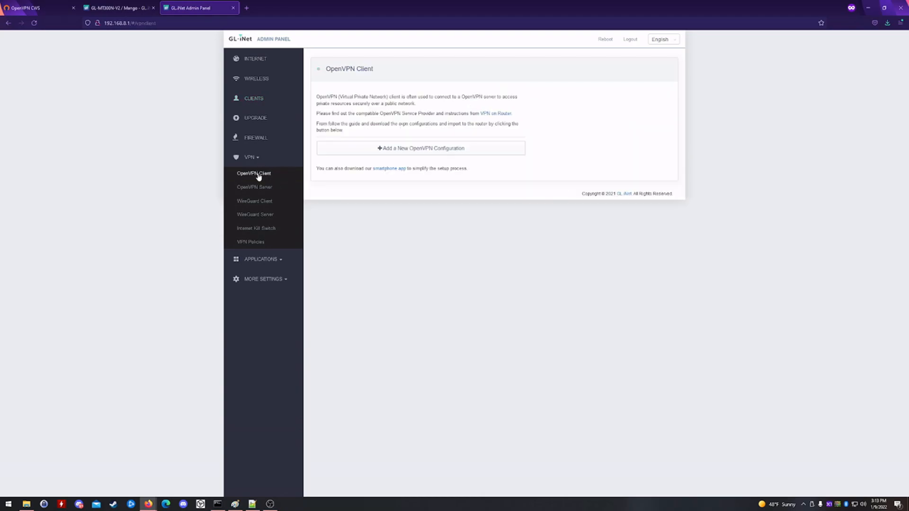
{"action": "left_click", "coordinate": [422, 152]}
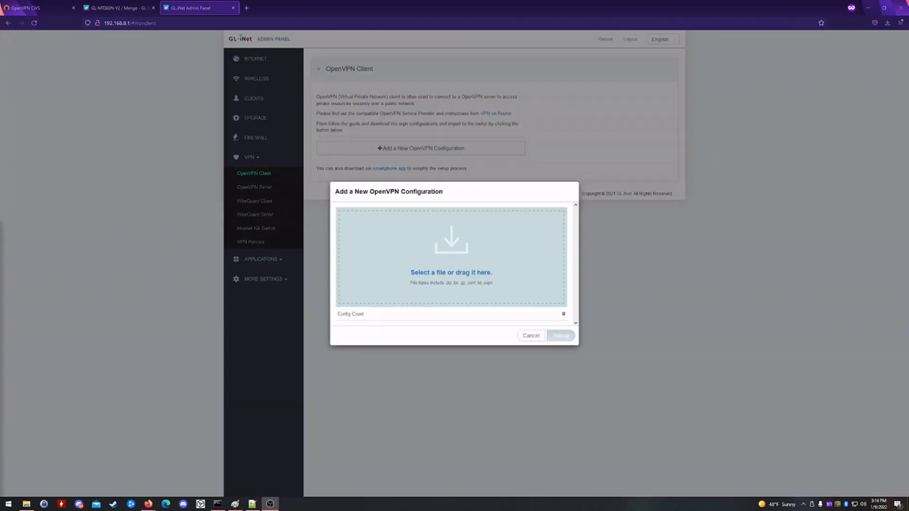
{"action": "left_click_drag", "start_coordinate": [2, 246], "coordinate": [429, 260]}
{"action": "left_click", "coordinate": [536, 305]}
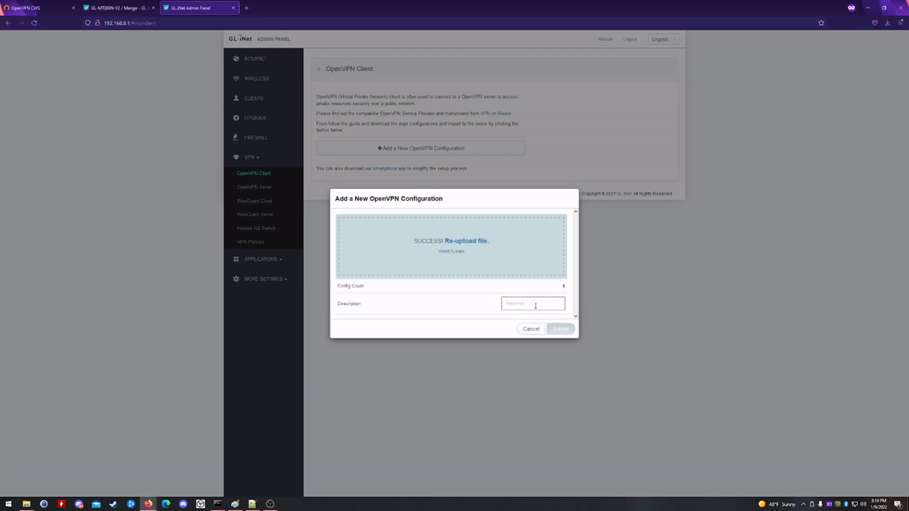
{"action": "type", "text": "R"}
{"action": "left_click", "coordinate": [551, 330]}
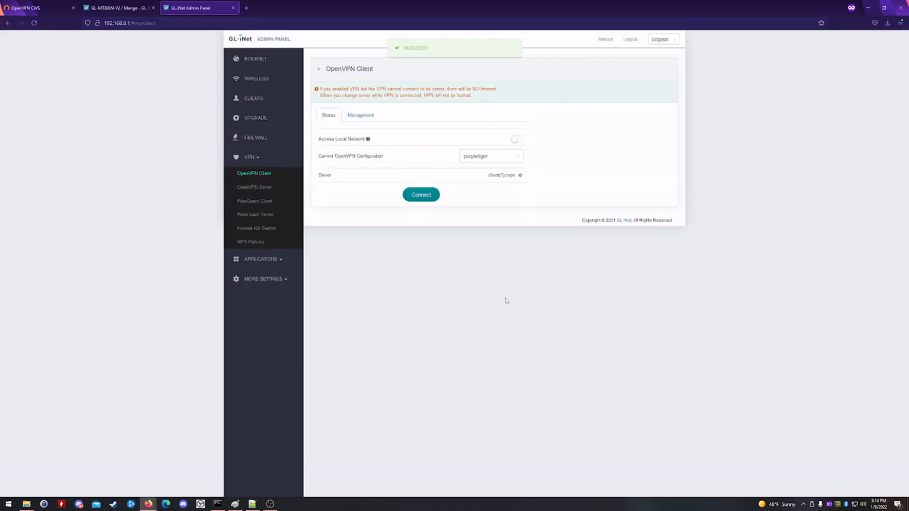
- Connect the router to the OpenVPN server and confirm it gets IP 10.10.100.2
{"action": "left_click", "coordinate": [422, 197]}
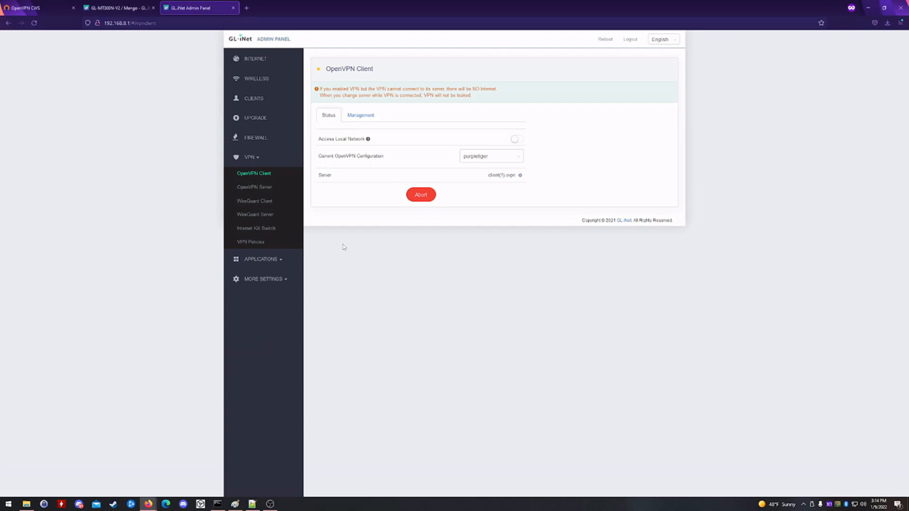
{"action": "mouse_move", "coordinate": [368, 139]}
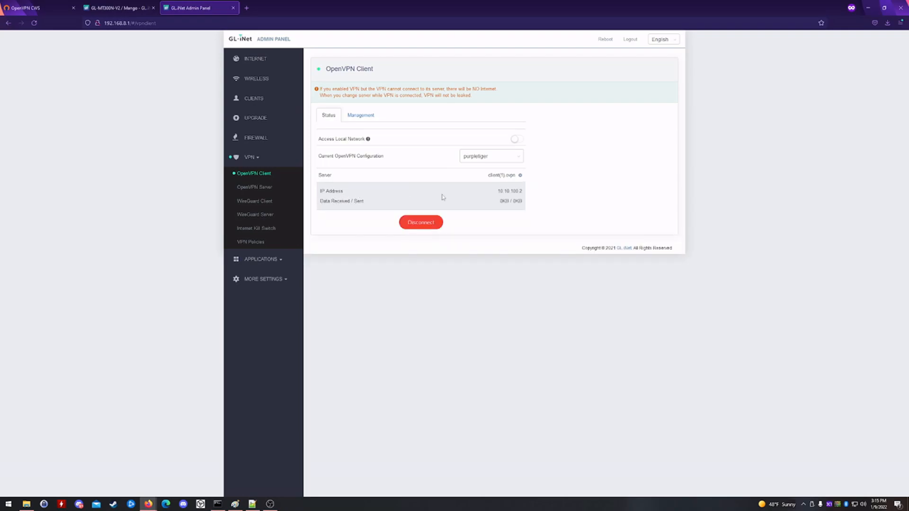
{"action": "left_click_drag", "start_coordinate": [522, 202], "coordinate": [500, 202]}
{"action": "left_click_drag", "start_coordinate": [523, 202], "coordinate": [501, 202]}
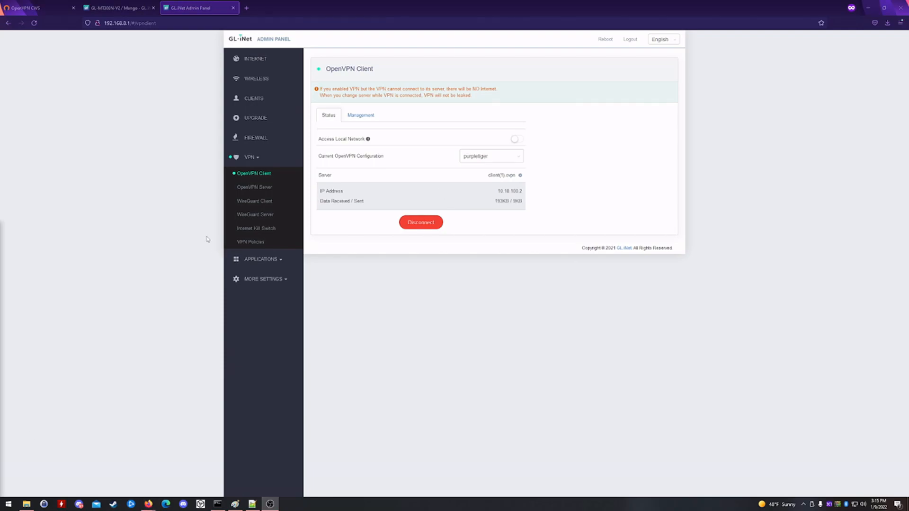
{"action": "left_click", "coordinate": [240, 243]}
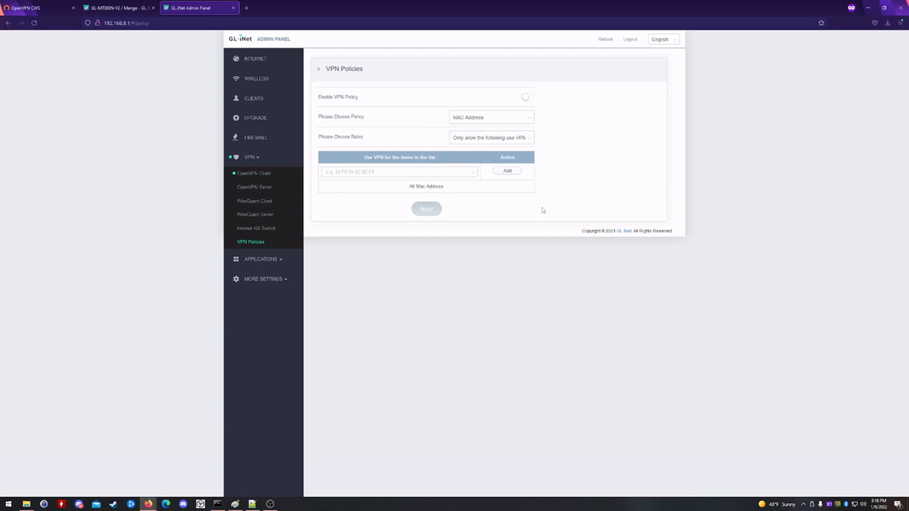
- Enable VPN policy for bobcatminer's MAC only, excluding guest network and router processes
{"action": "left_click", "coordinate": [526, 98]}
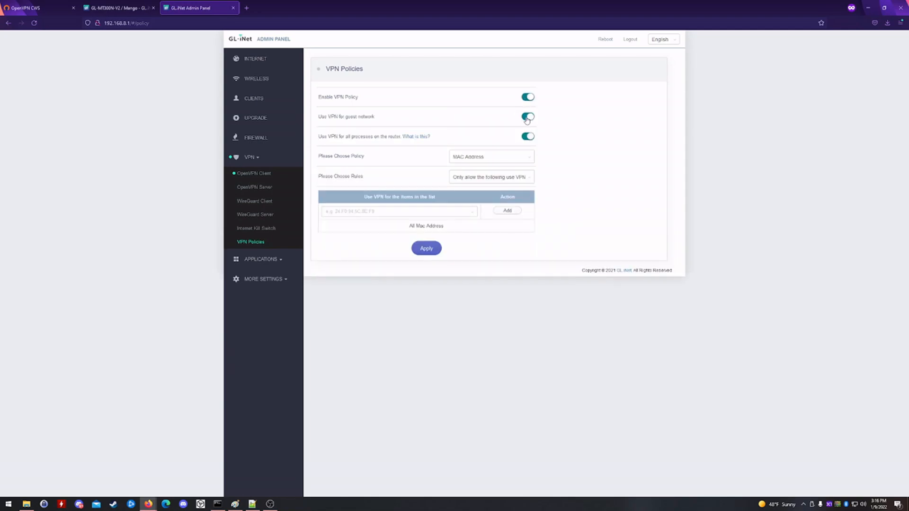
{"action": "left_click", "coordinate": [527, 118]}
{"action": "left_click", "coordinate": [526, 137]}
{"action": "left_click", "coordinate": [439, 216]}
{"action": "left_click", "coordinate": [396, 235]}
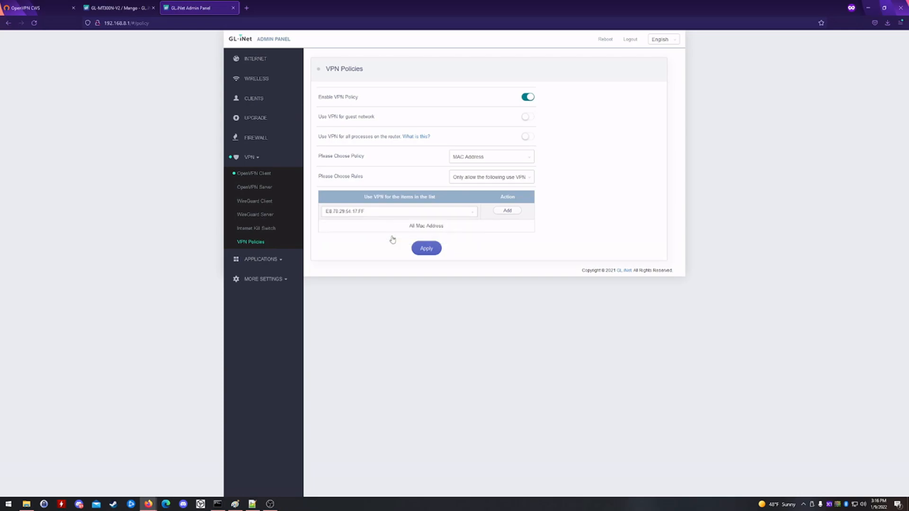
{"action": "left_click", "coordinate": [508, 212]}
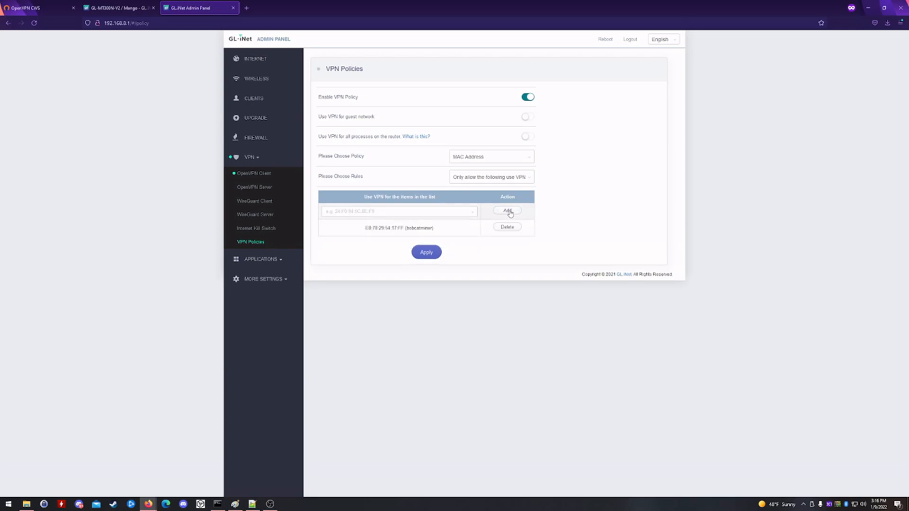
{"action": "left_click", "coordinate": [431, 255]}
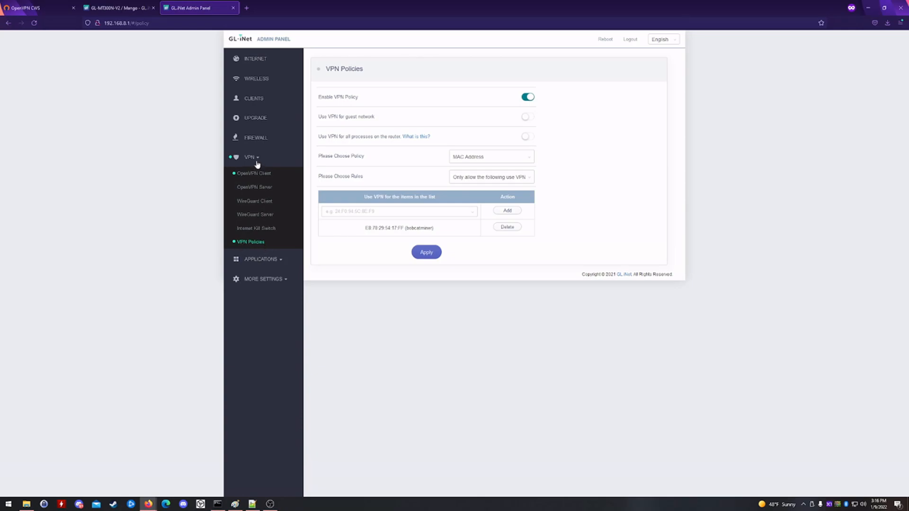
- Start a port-forward rule named helium using TCP from the ovpn external zone
{"action": "left_click", "coordinate": [275, 147]}
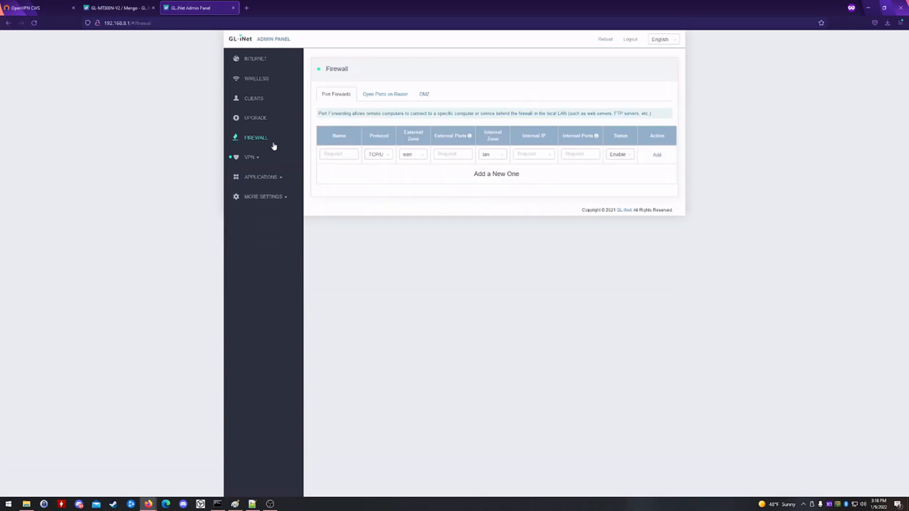
{"action": "left_click", "coordinate": [351, 154]}
{"action": "type", "text": "helium"}
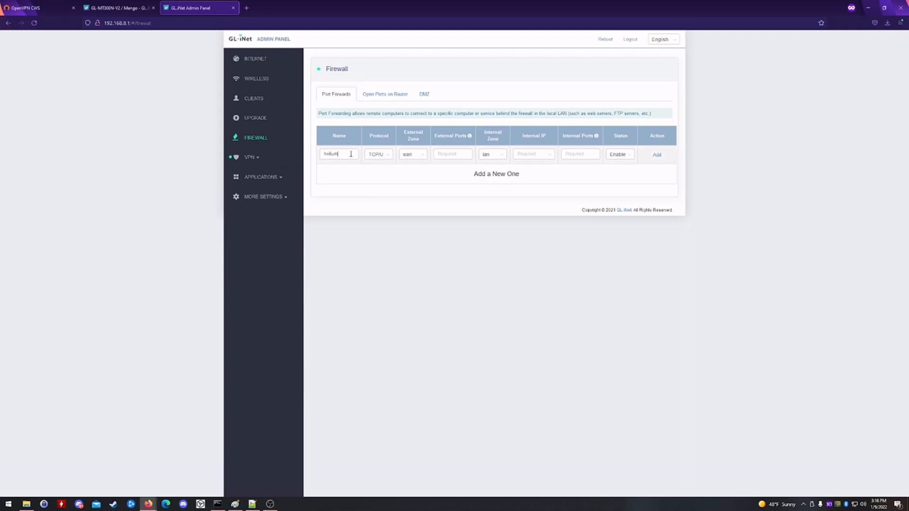
{"action": "left_click", "coordinate": [387, 159]}
{"action": "left_click", "coordinate": [379, 178]}
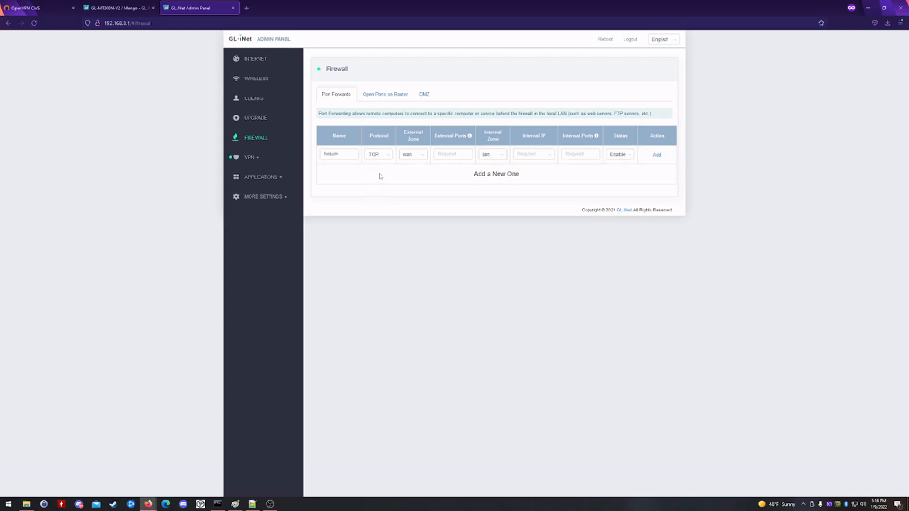
{"action": "left_click", "coordinate": [417, 156]}
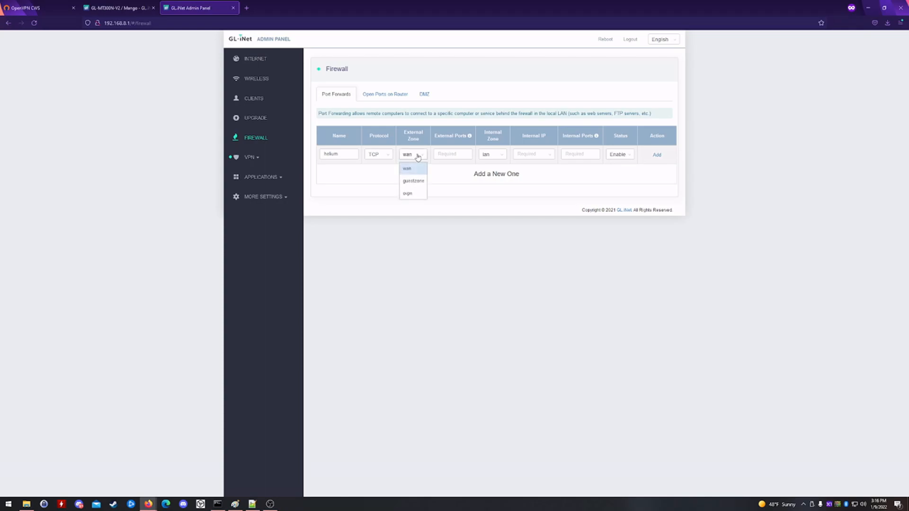
{"action": "left_click", "coordinate": [410, 194]}
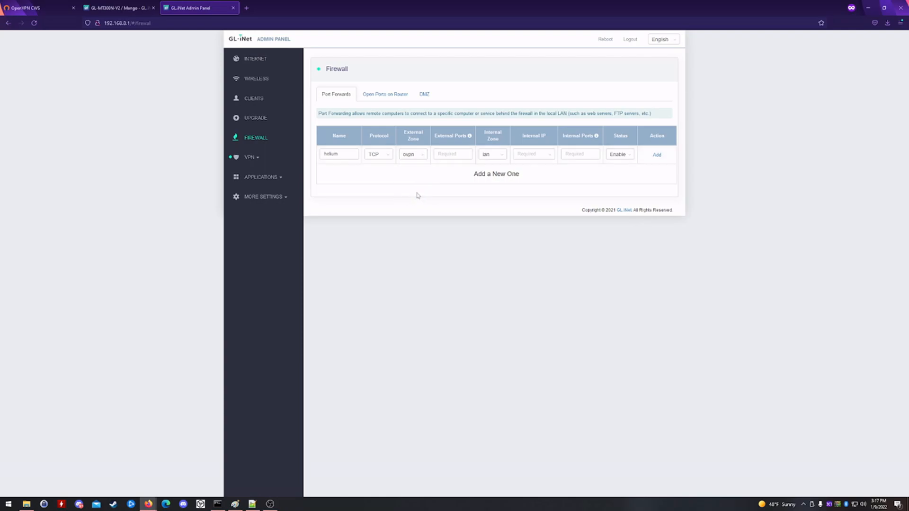
- Set ports 44158 to internal host 192.168.8.5 and add the helium rule
{"action": "left_click", "coordinate": [450, 151]}
{"action": "type", "text": "44158"}
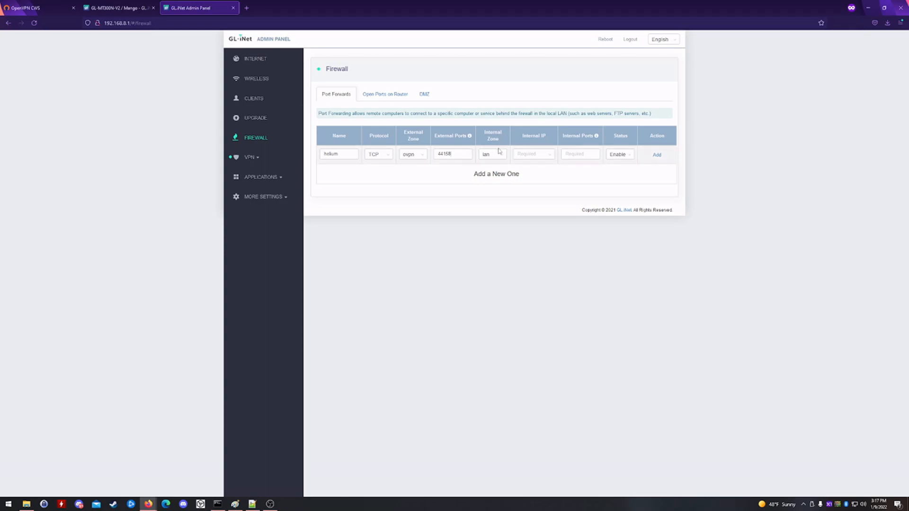
{"action": "left_click", "coordinate": [549, 156]}
{"action": "type", "text": "4158"}
{"action": "left_click", "coordinate": [655, 154]}
{"action": "left_click", "coordinate": [656, 154]}
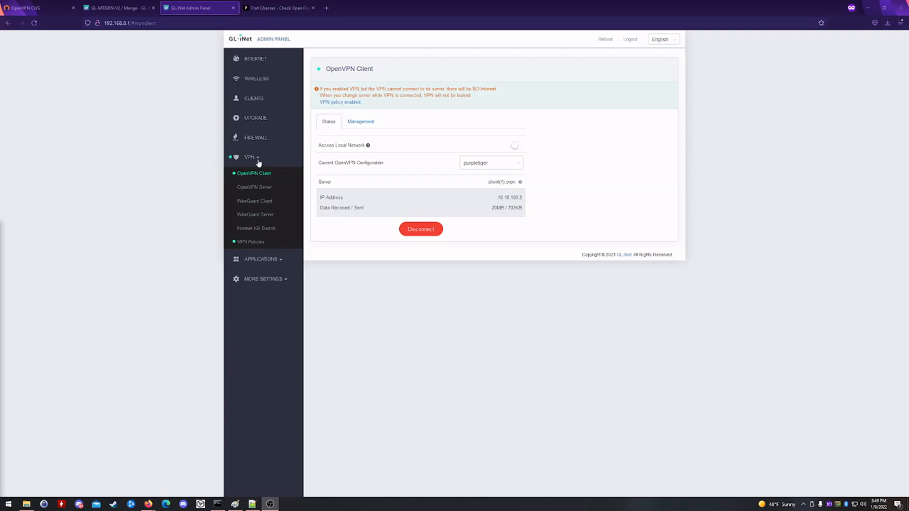
- Review the connected clients list and LAN IP binding for bobcatminer
{"action": "left_click", "coordinate": [256, 78]}
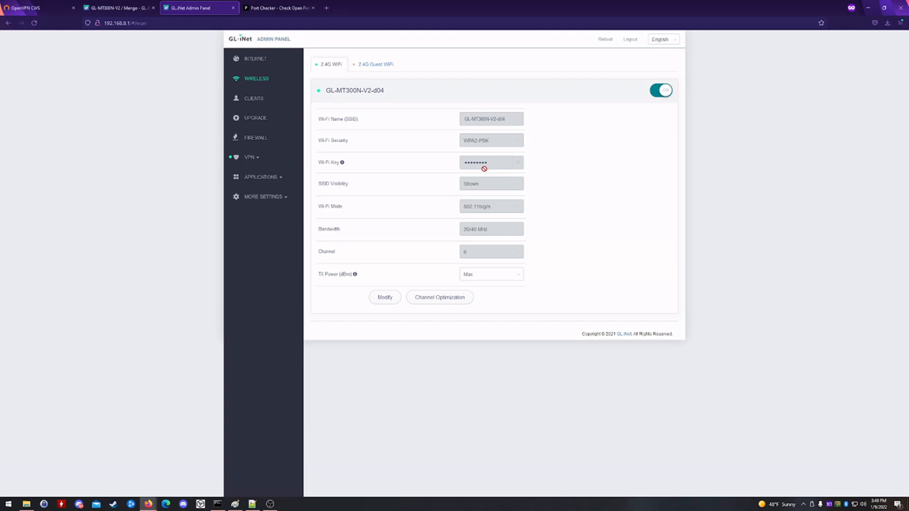
{"action": "left_click", "coordinate": [263, 103]}
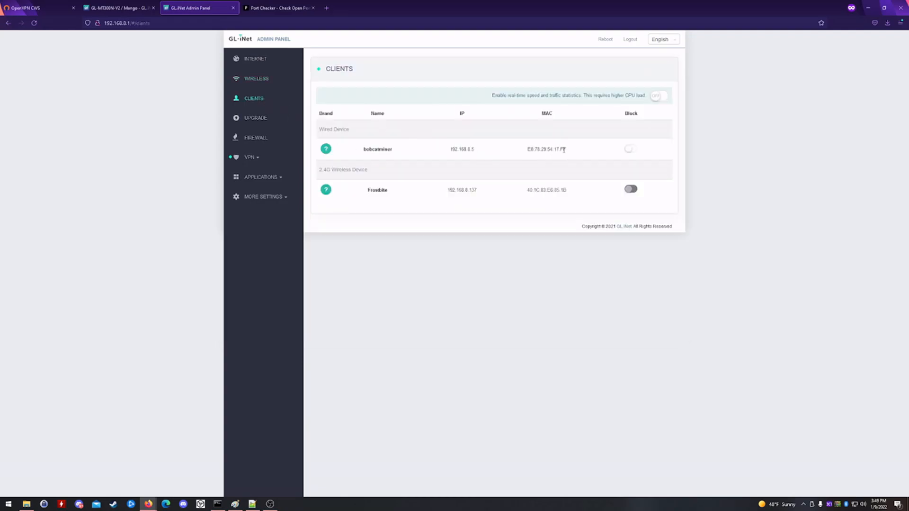
{"action": "left_click", "coordinate": [268, 198]}
{"action": "left_click", "coordinate": [253, 229]}
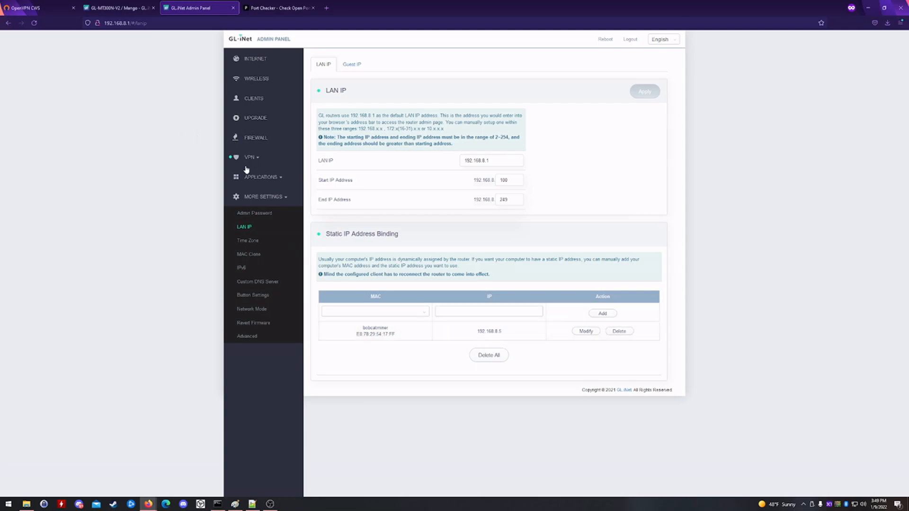
{"action": "left_click", "coordinate": [254, 100]}
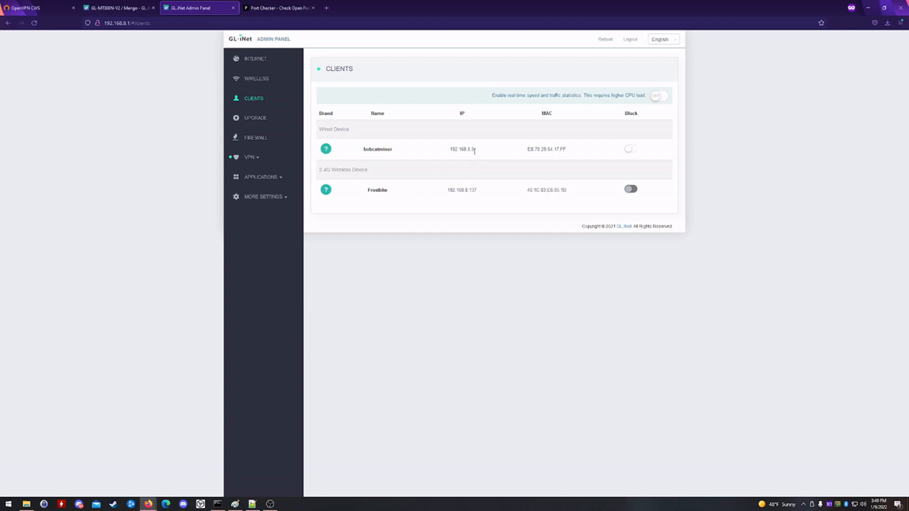
- Review the OpenVPN client status, VPN policy and helium port-forward rule
{"action": "left_click", "coordinate": [258, 160]}
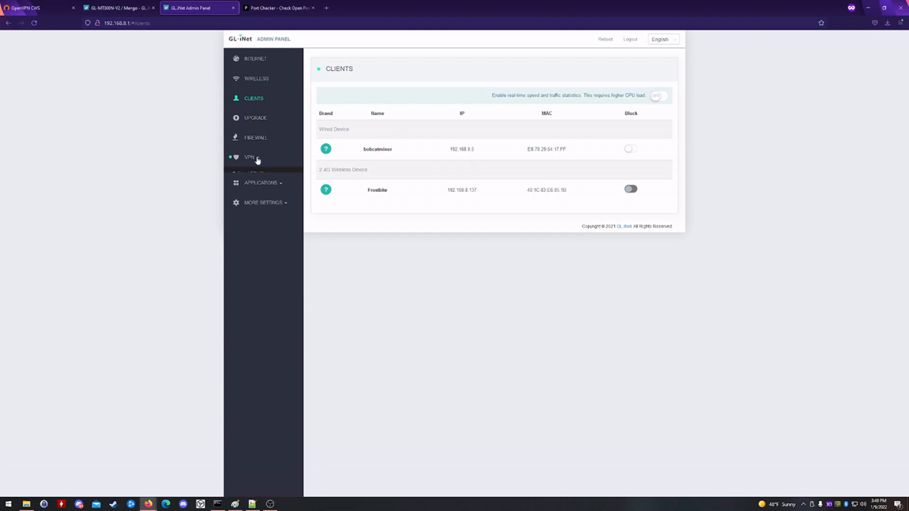
{"action": "left_click", "coordinate": [262, 175]}
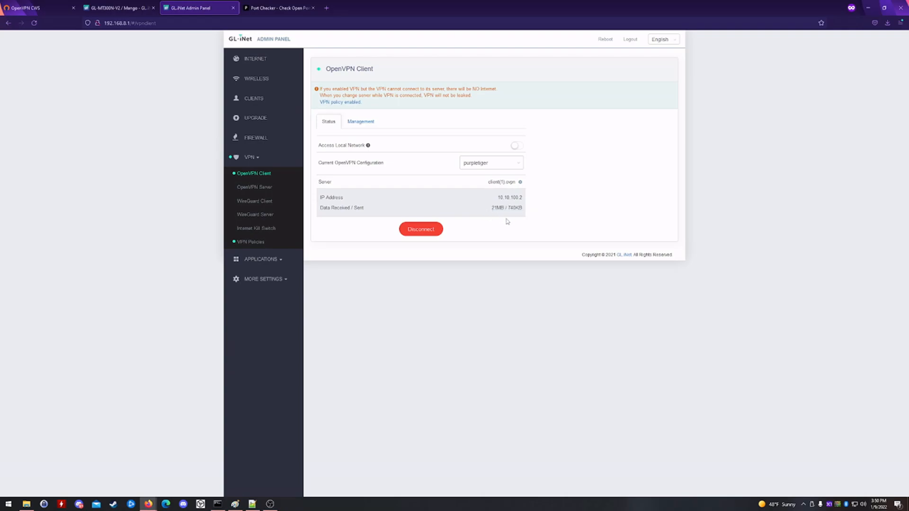
{"action": "left_click", "coordinate": [251, 242]}
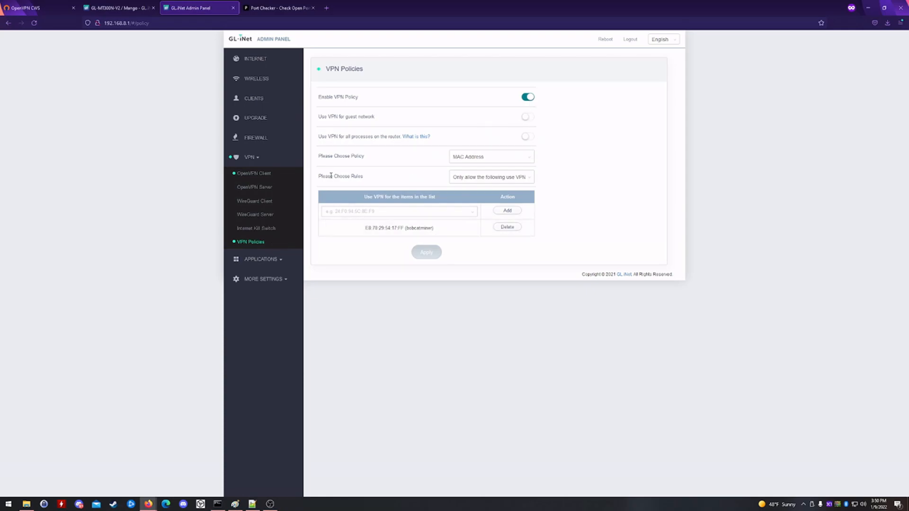
{"action": "left_click", "coordinate": [269, 148]}
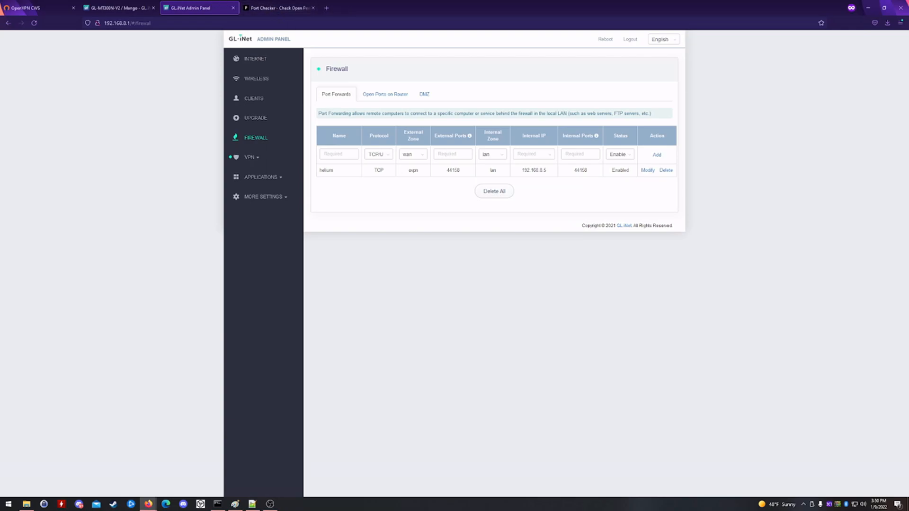
{"action": "left_click", "coordinate": [273, 9]}
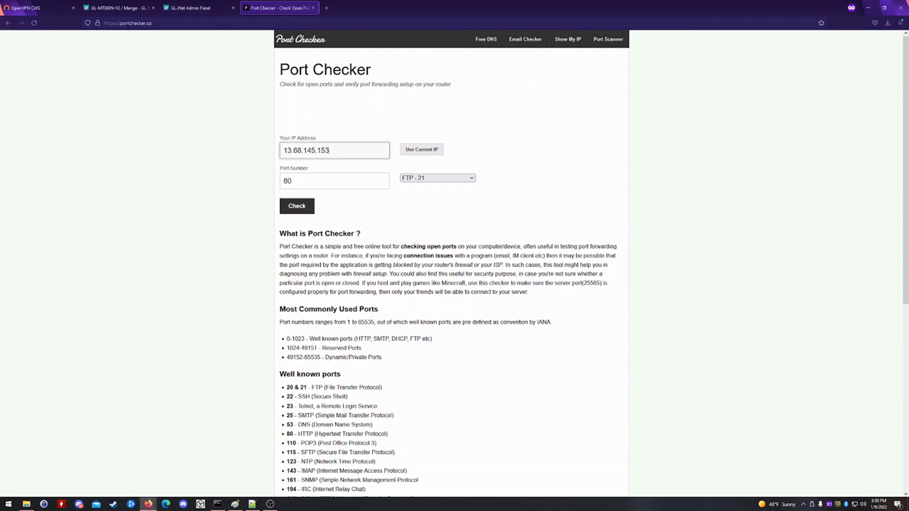
- Check port 44158 on 13.68.145.153 and see 'Port 44158 is open.'
{"action": "key", "text": "Tab"}
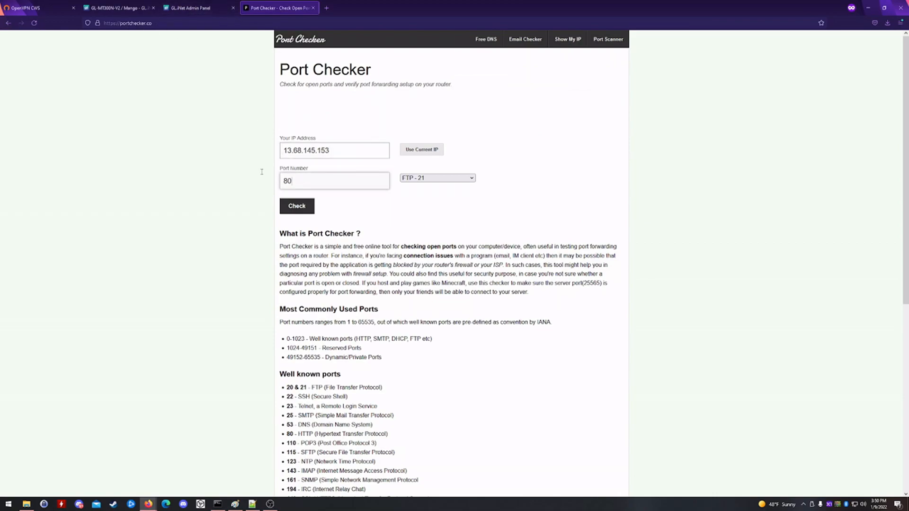
{"action": "type", "text": "44158"}
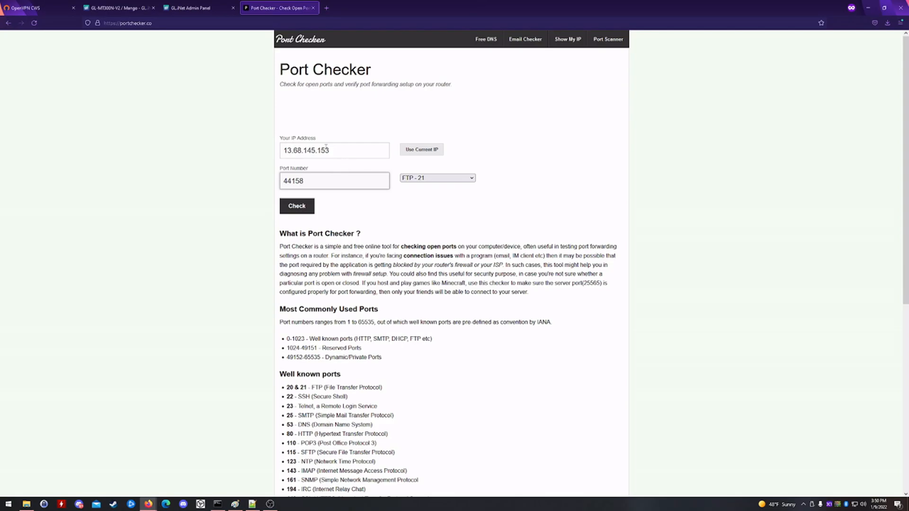
{"action": "left_click", "coordinate": [42, 12]}
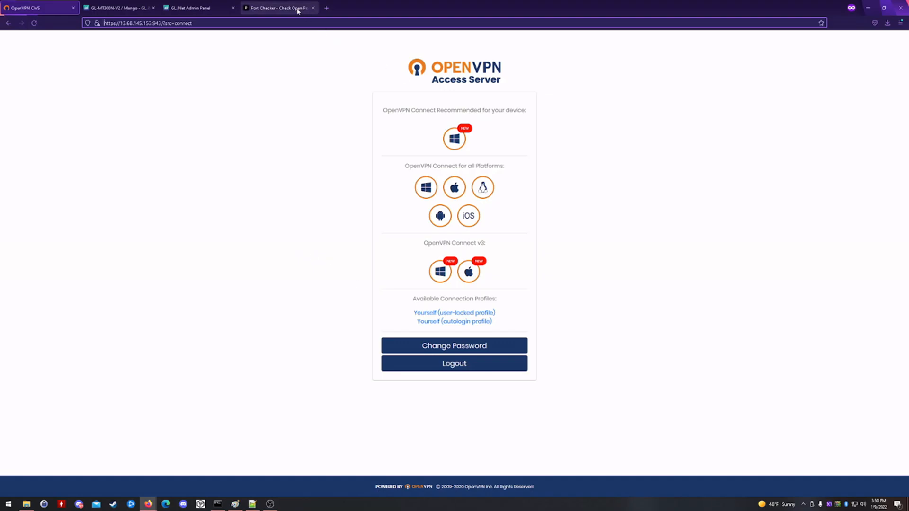
{"action": "left_click", "coordinate": [281, 10]}
{"action": "left_click", "coordinate": [299, 206]}
{"action": "left_click_drag", "start_coordinate": [405, 238], "coordinate": [285, 237]}
{"action": "left_click", "coordinate": [158, 359]}
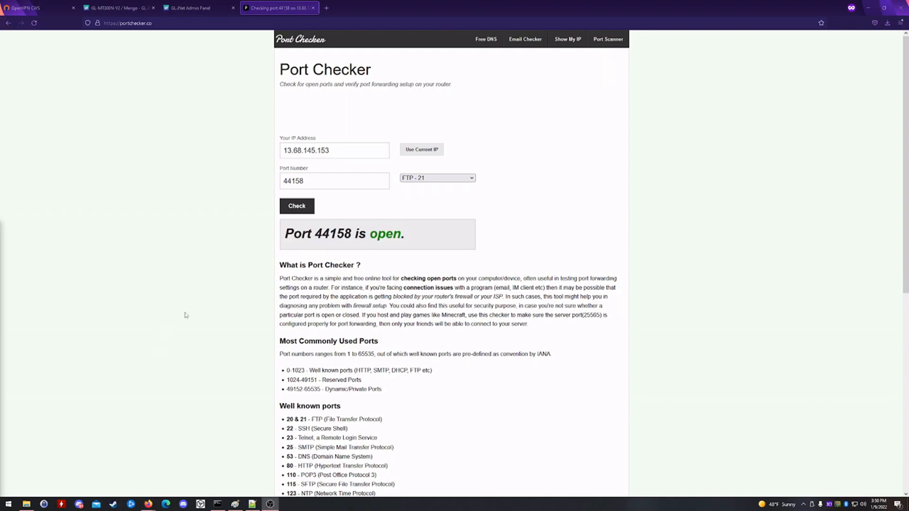